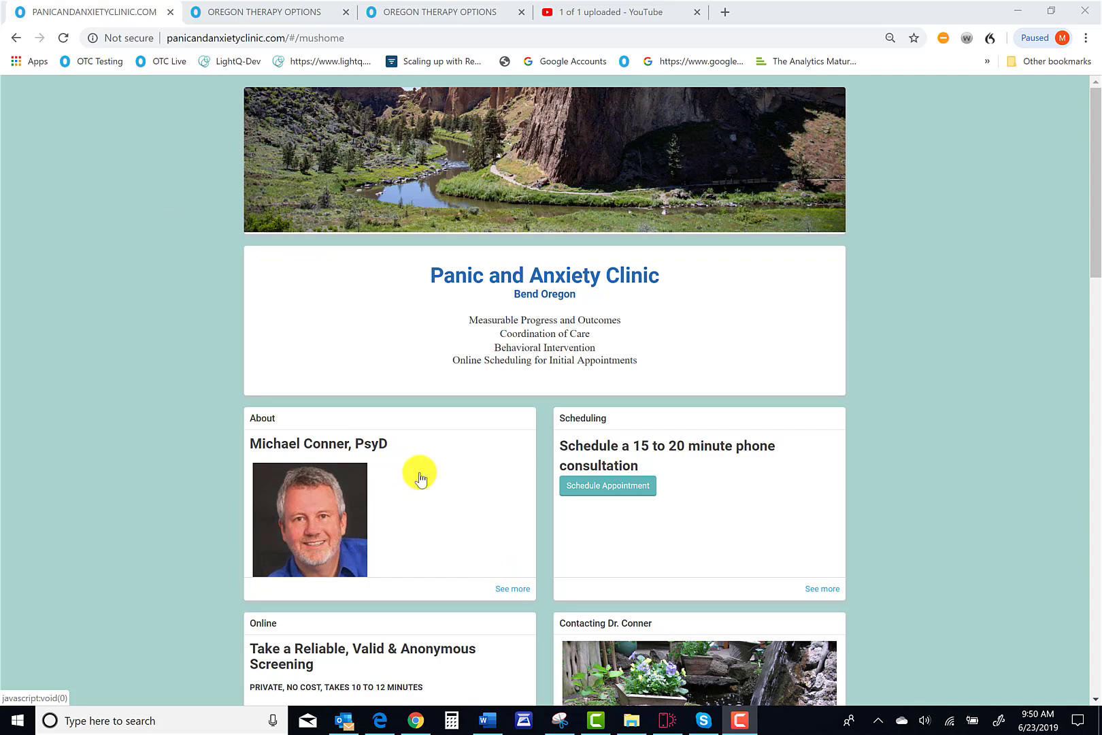
Step: Open the full About section on the clinic's public page and return to its home page
{"action": "left_click", "coordinate": [514, 588]}
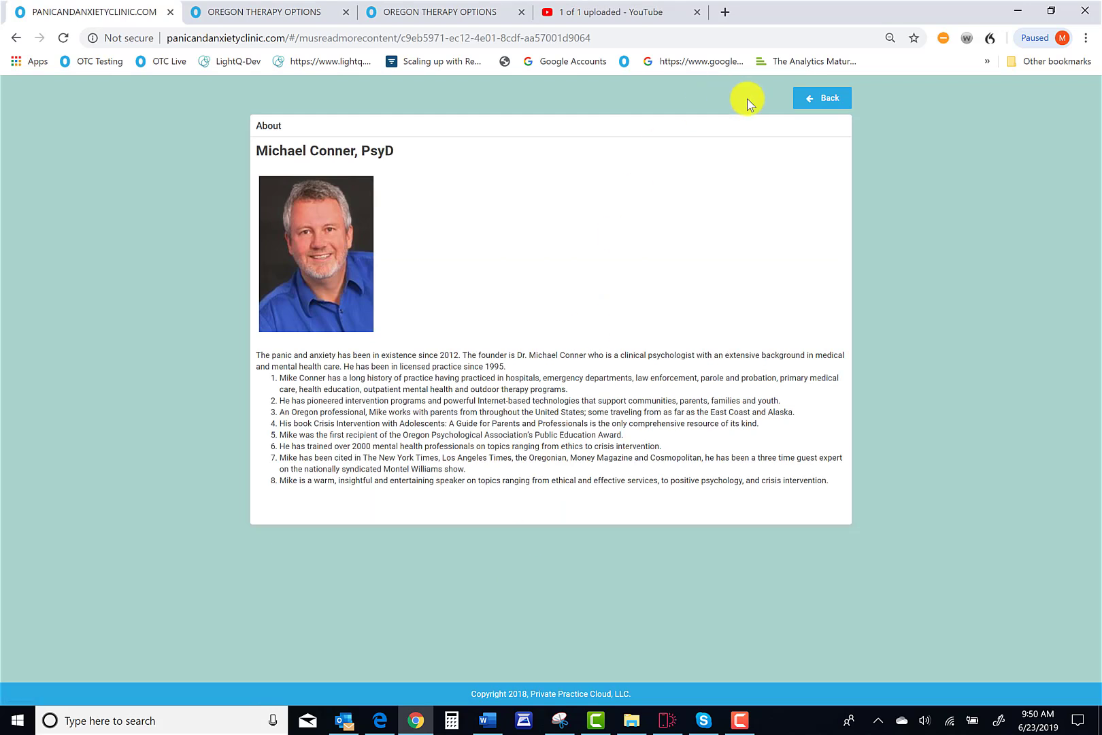
{"action": "left_click", "coordinate": [813, 97]}
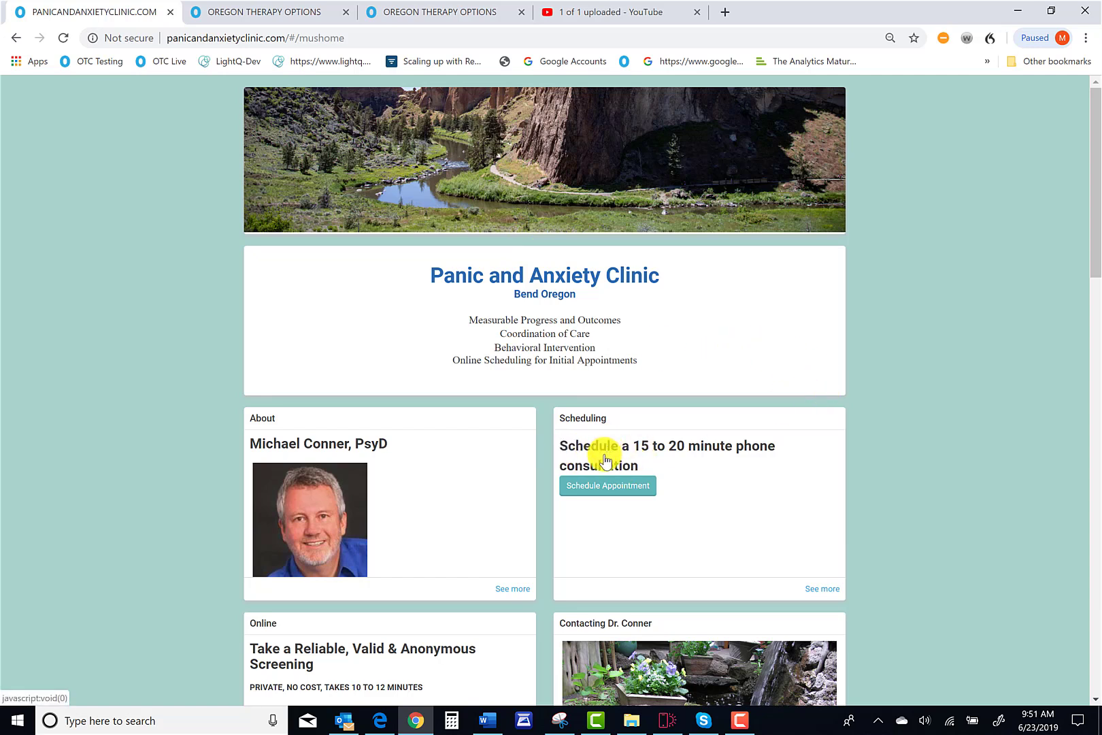
{"action": "left_click", "coordinate": [739, 724]}
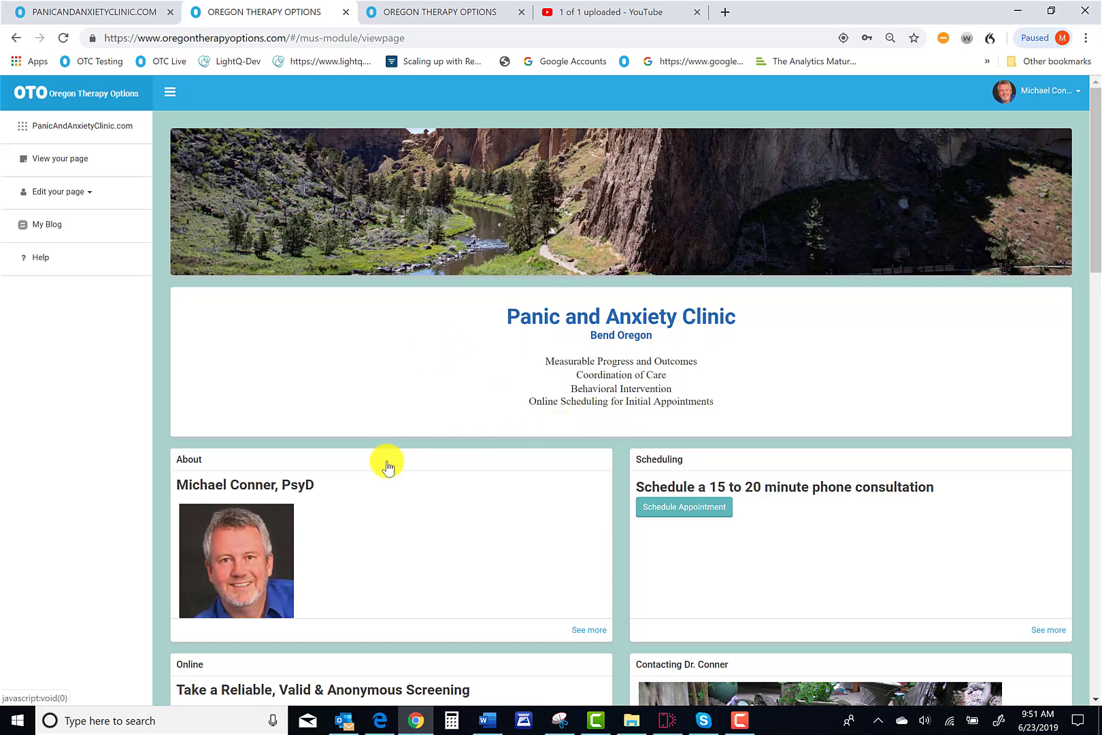
Step: Open the clinic page's header content in its editor
{"action": "scroll", "coordinate": [386, 464], "scroll_direction": "down", "scroll_amount": 1}
{"action": "scroll", "coordinate": [386, 464], "scroll_direction": "up", "scroll_amount": 1}
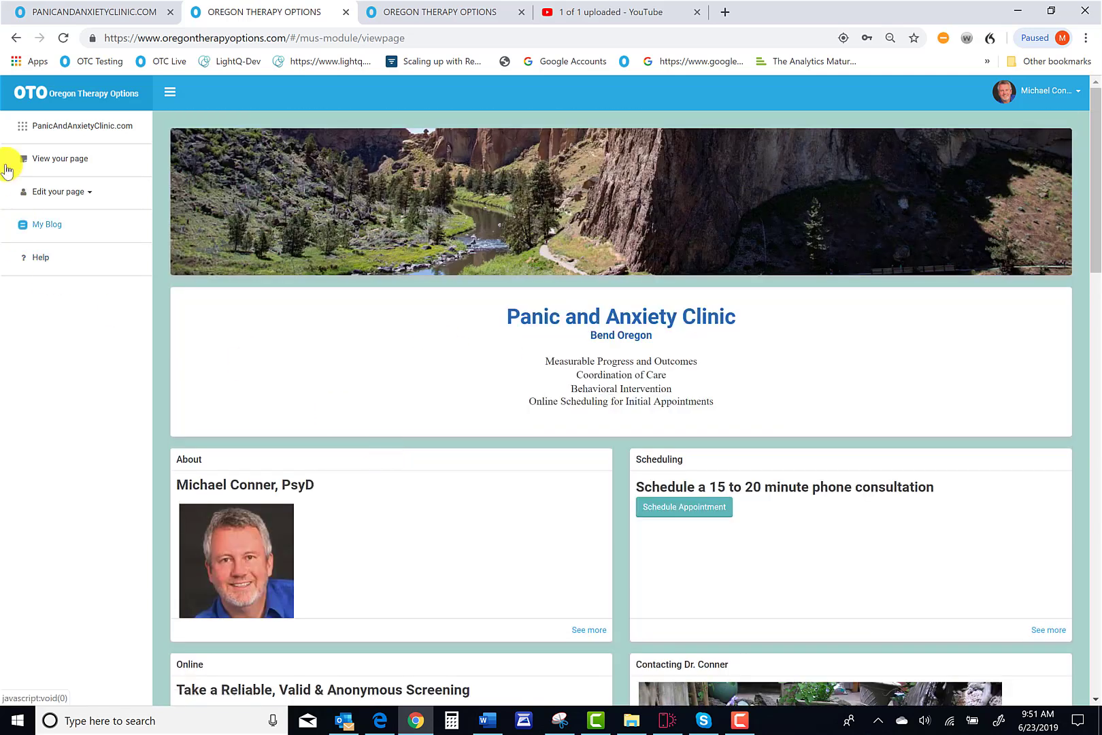
{"action": "left_click", "coordinate": [49, 195]}
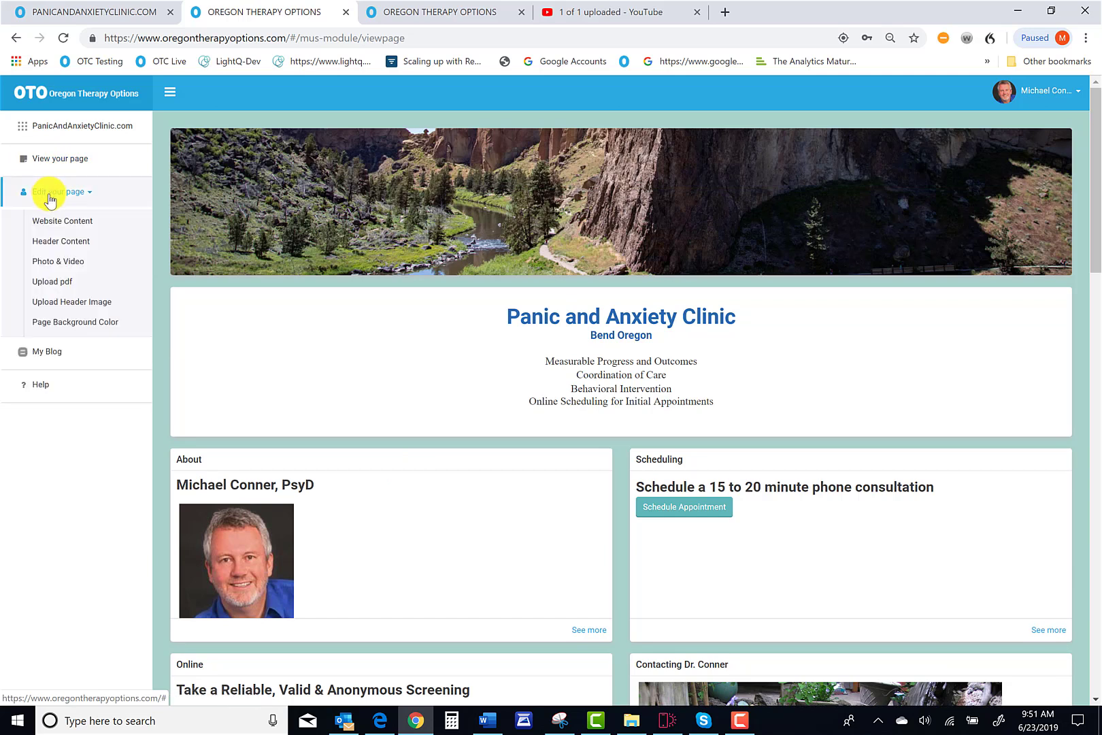
{"action": "left_click", "coordinate": [57, 247]}
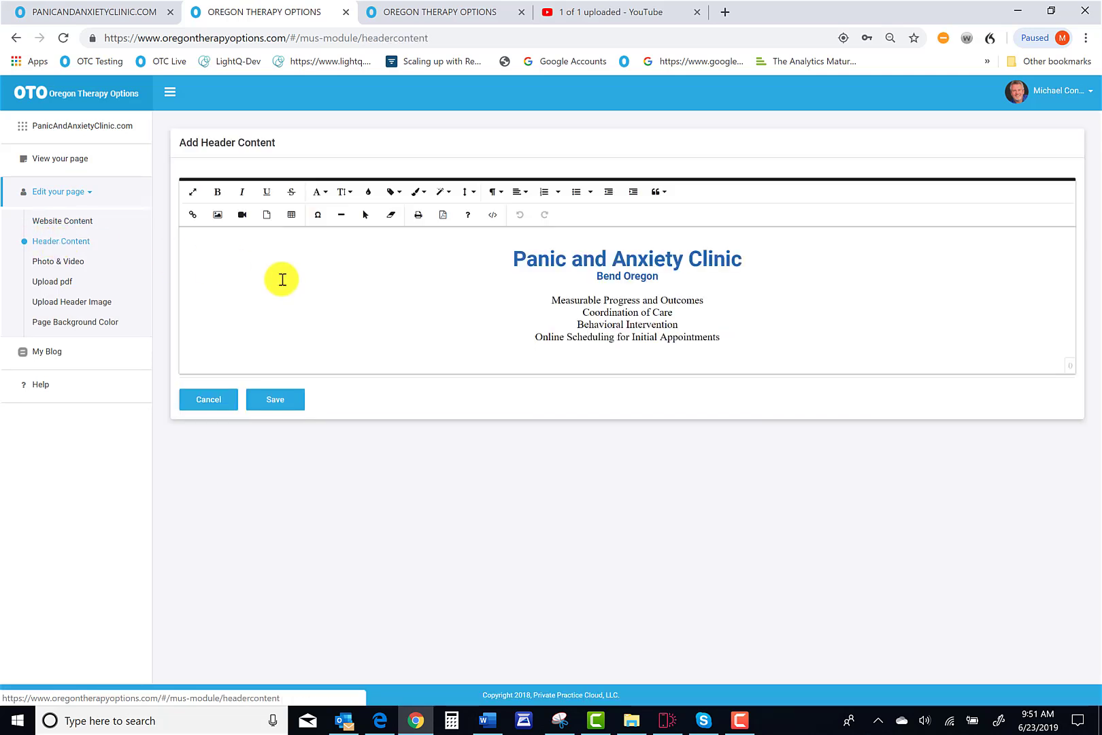
Step: Start a new website content block titled "Training" with the body text "Bend Psychology Training for MUS"
{"action": "left_click", "coordinate": [53, 225]}
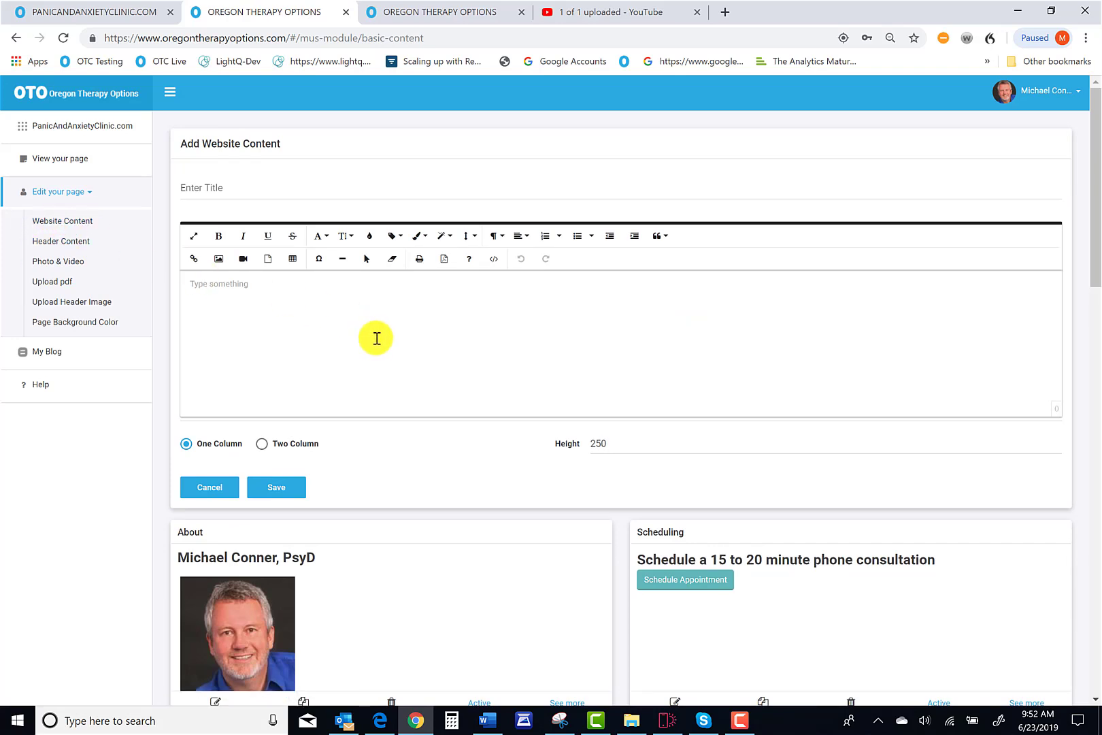
{"action": "scroll", "coordinate": [376, 344], "scroll_direction": "down", "scroll_amount": 6}
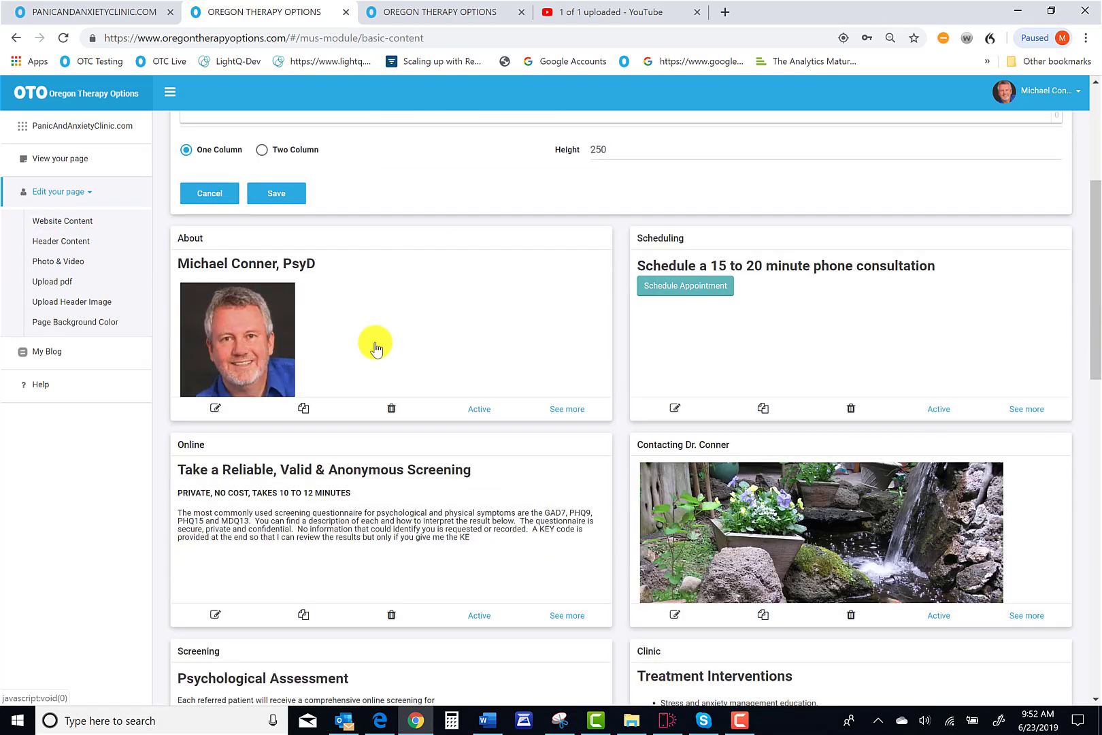
{"action": "scroll", "coordinate": [376, 351], "scroll_direction": "down", "scroll_amount": 10}
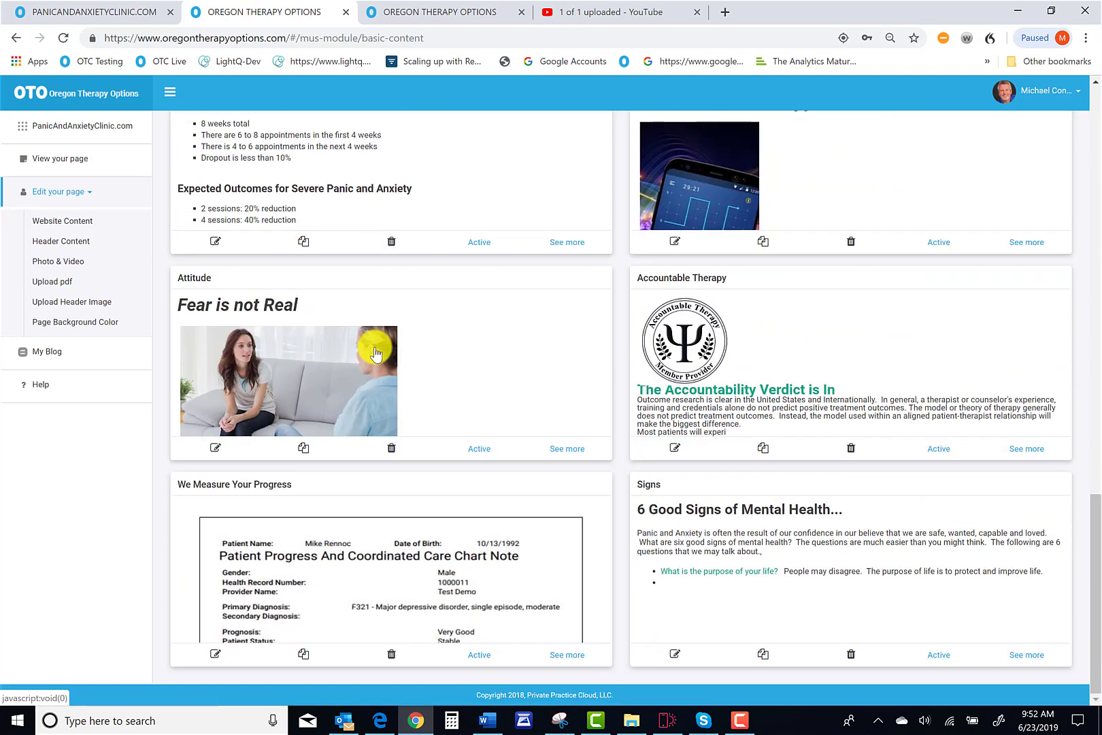
{"action": "scroll", "coordinate": [377, 352], "scroll_direction": "up", "scroll_amount": 10}
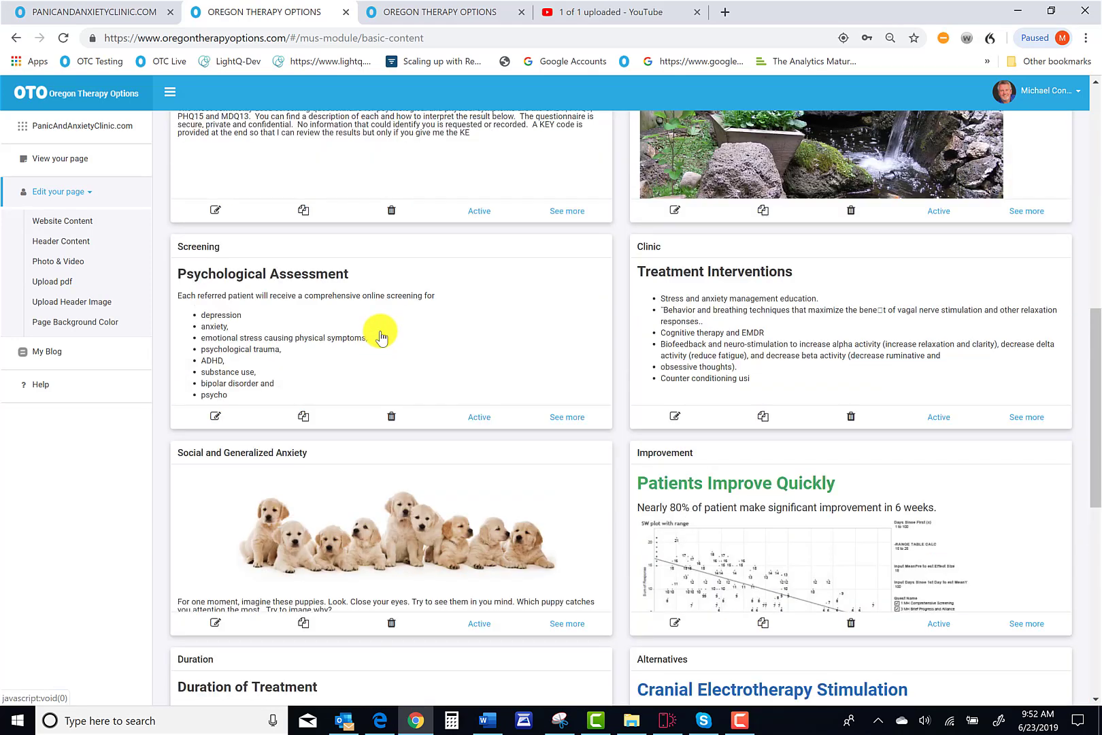
{"action": "scroll", "coordinate": [381, 331], "scroll_direction": "up", "scroll_amount": 6}
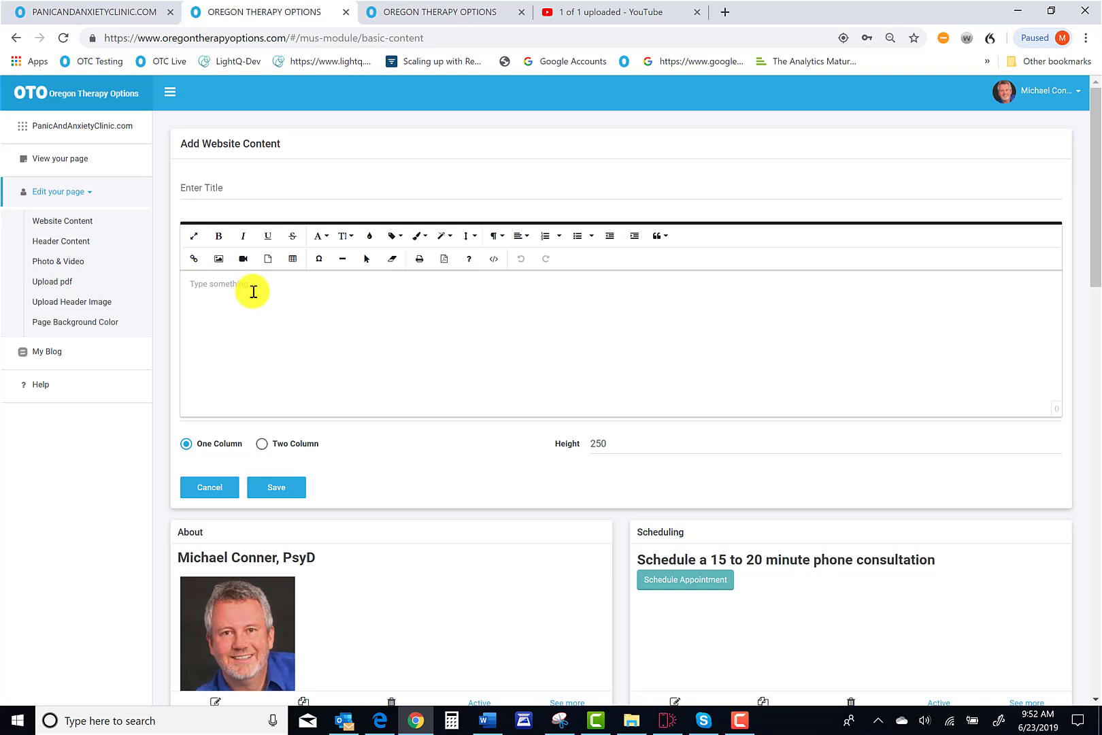
{"action": "left_click", "coordinate": [207, 196]}
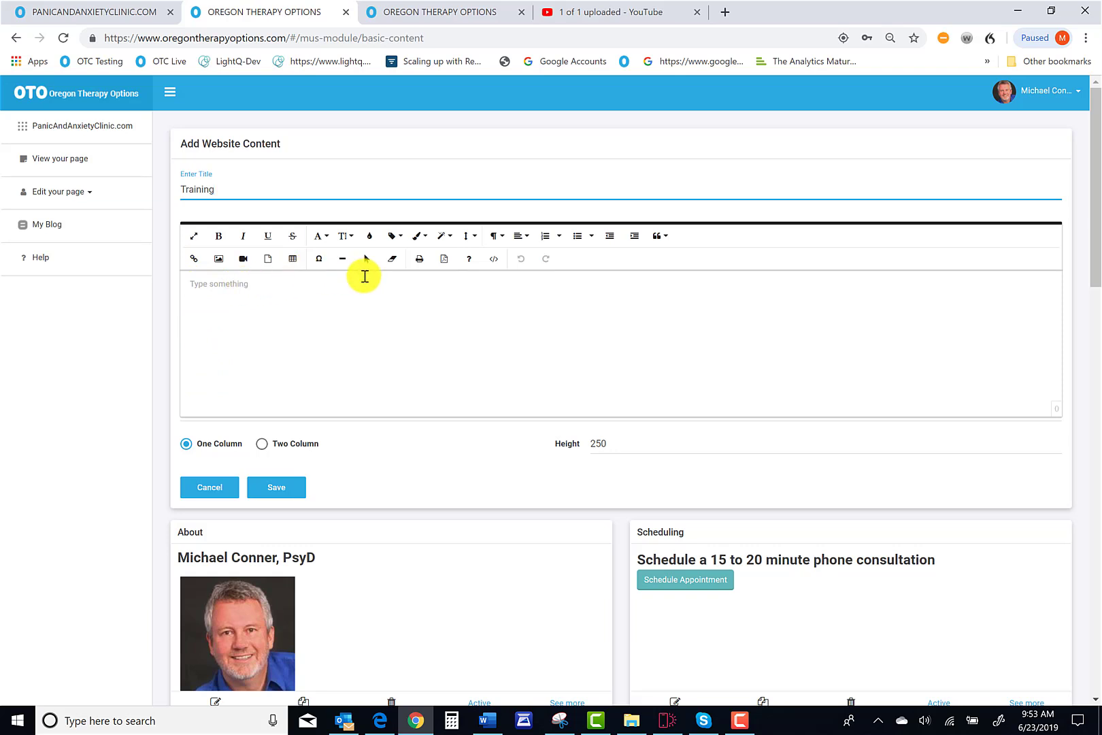
{"action": "left_click", "coordinate": [202, 285]}
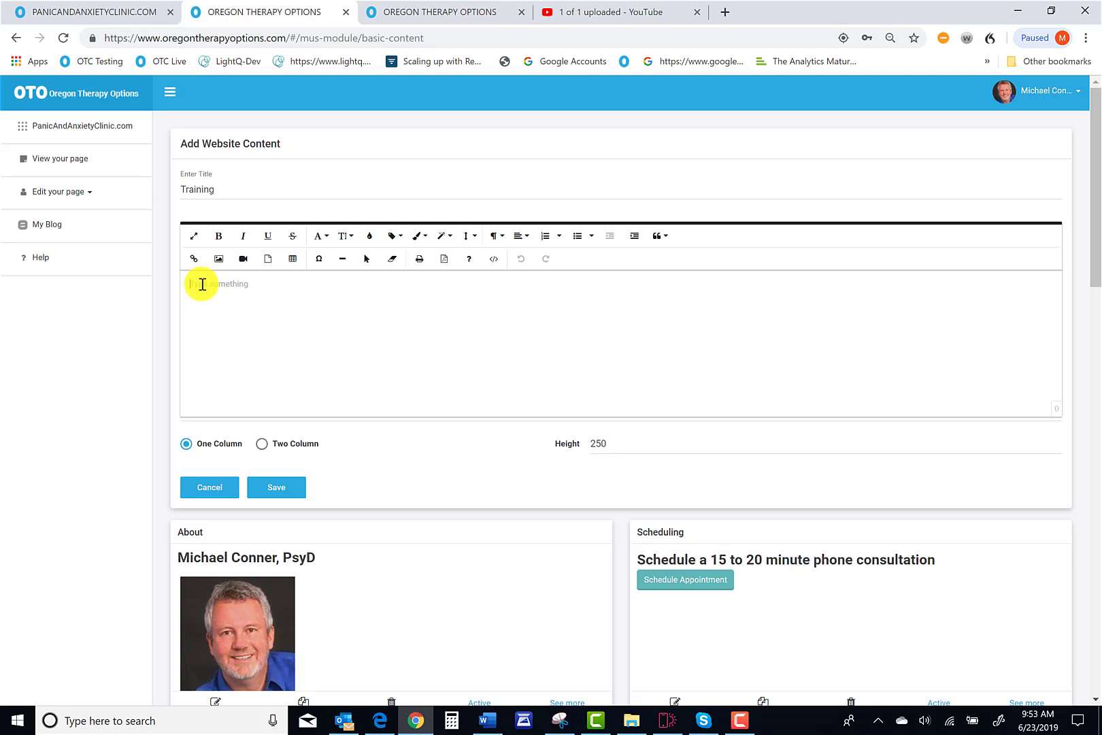
{"action": "type", "text": "B"}
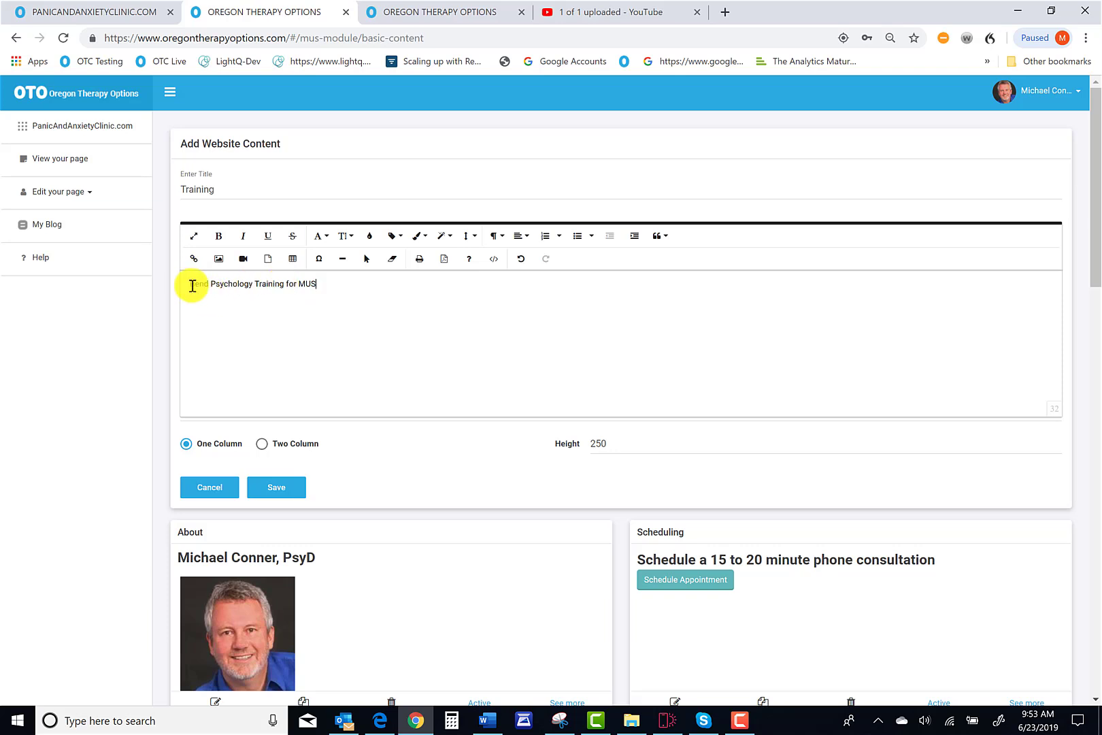
Step: Cut the line "Bend Psychology Training for MUS" and paste it back in the same place
{"action": "left_click_drag", "start_coordinate": [184, 285], "coordinate": [347, 282]}
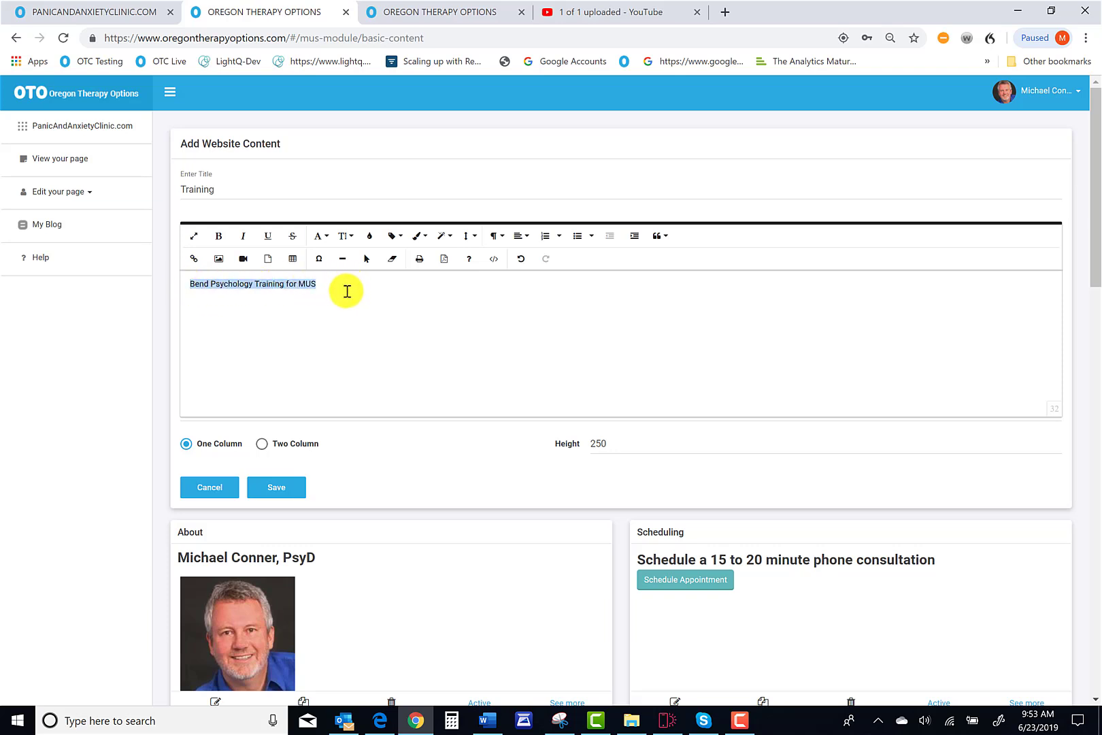
{"action": "key", "text": "ctrl+x"}
{"action": "key", "text": "ctrl+v"}
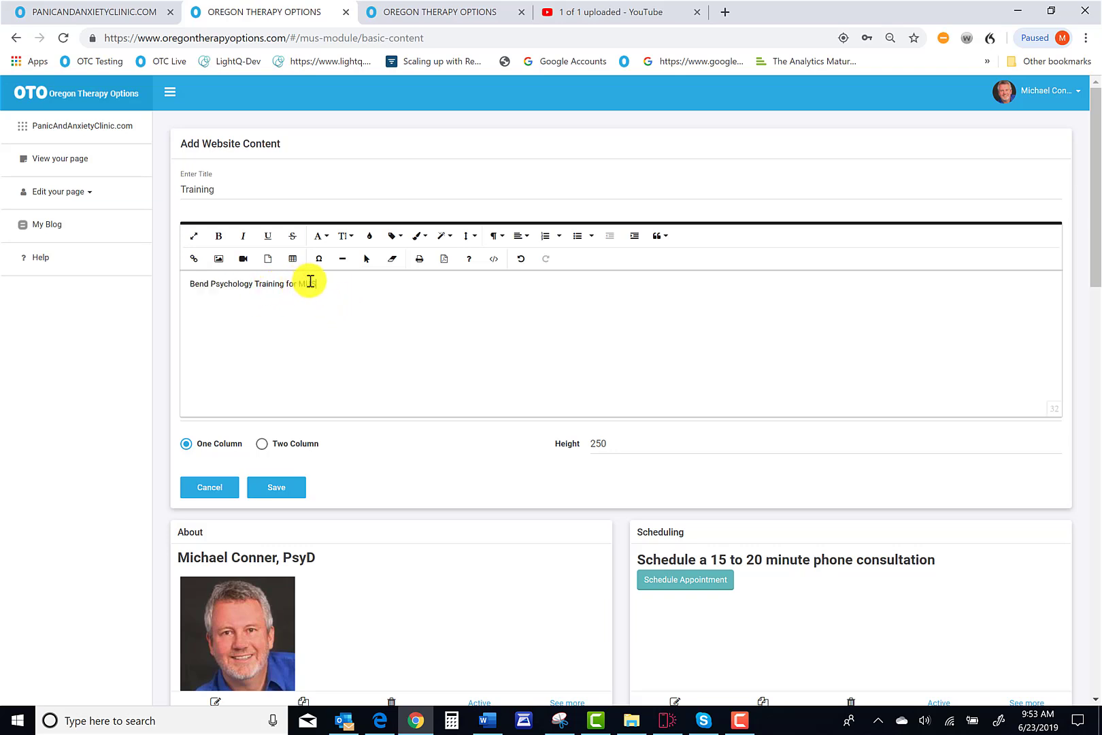
Step: Paste a copy of the training line beneath the original and delete the duplicate
{"action": "left_click_drag", "start_coordinate": [317, 282], "coordinate": [143, 295]}
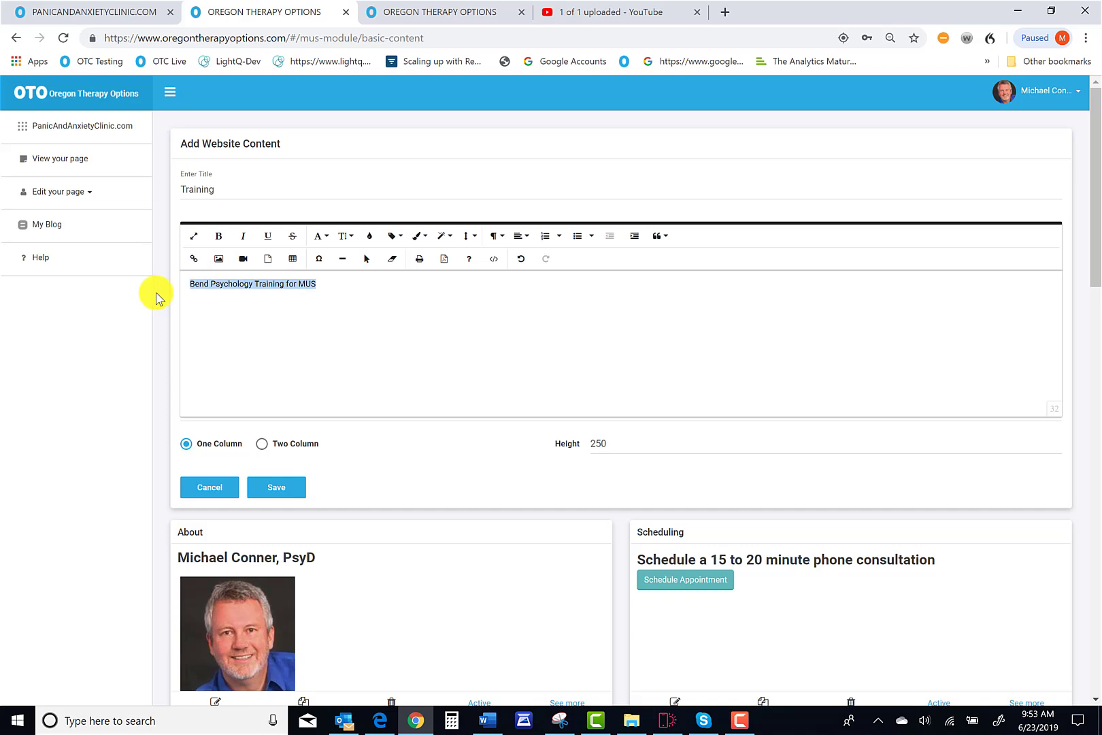
{"action": "left_click", "coordinate": [321, 283]}
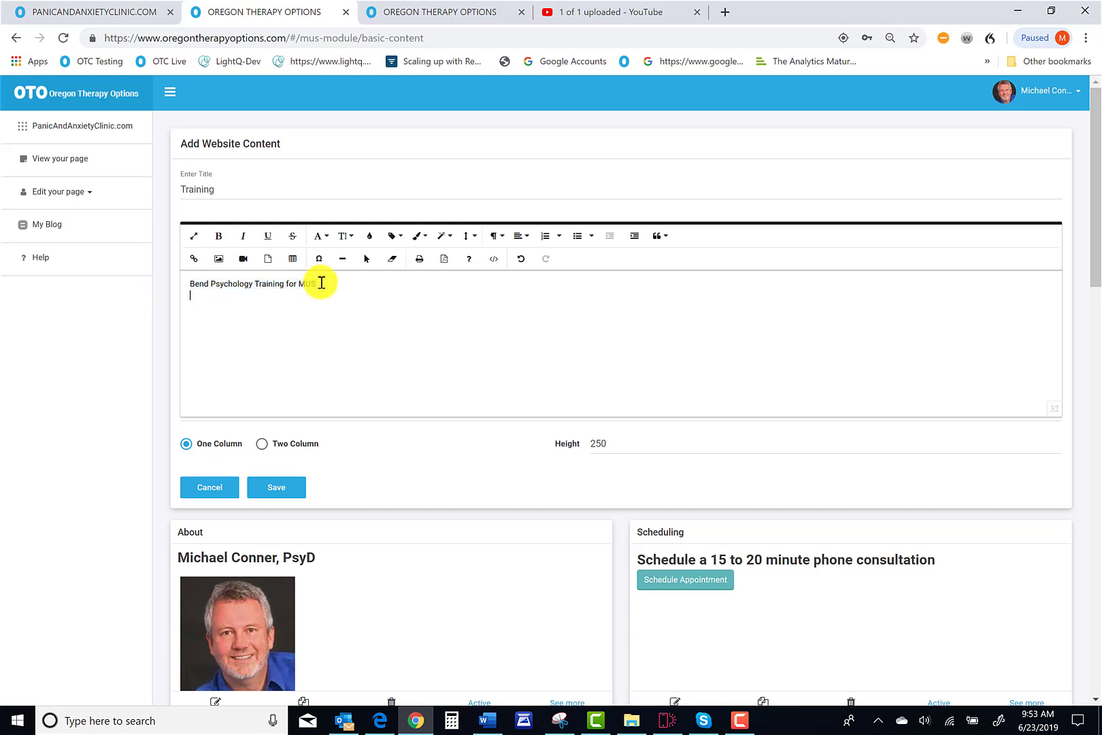
{"action": "key", "text": "ctrl+v"}
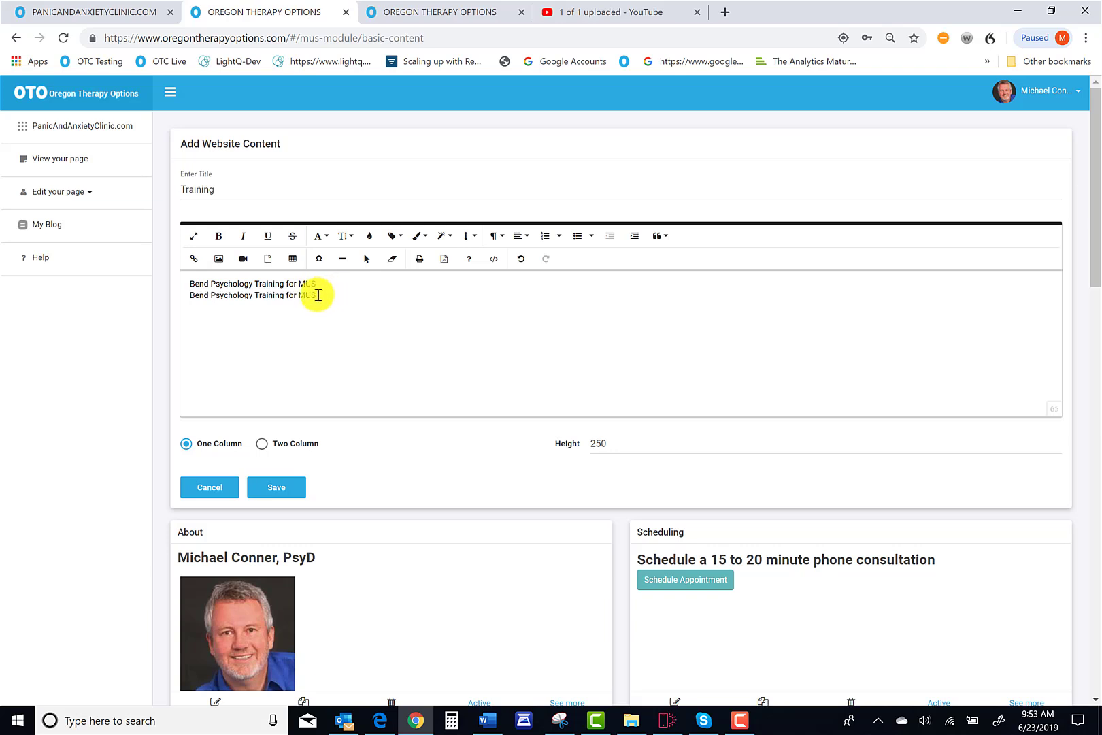
{"action": "left_click_drag", "start_coordinate": [315, 295], "coordinate": [147, 294]}
{"action": "key", "text": "BackSpace"}
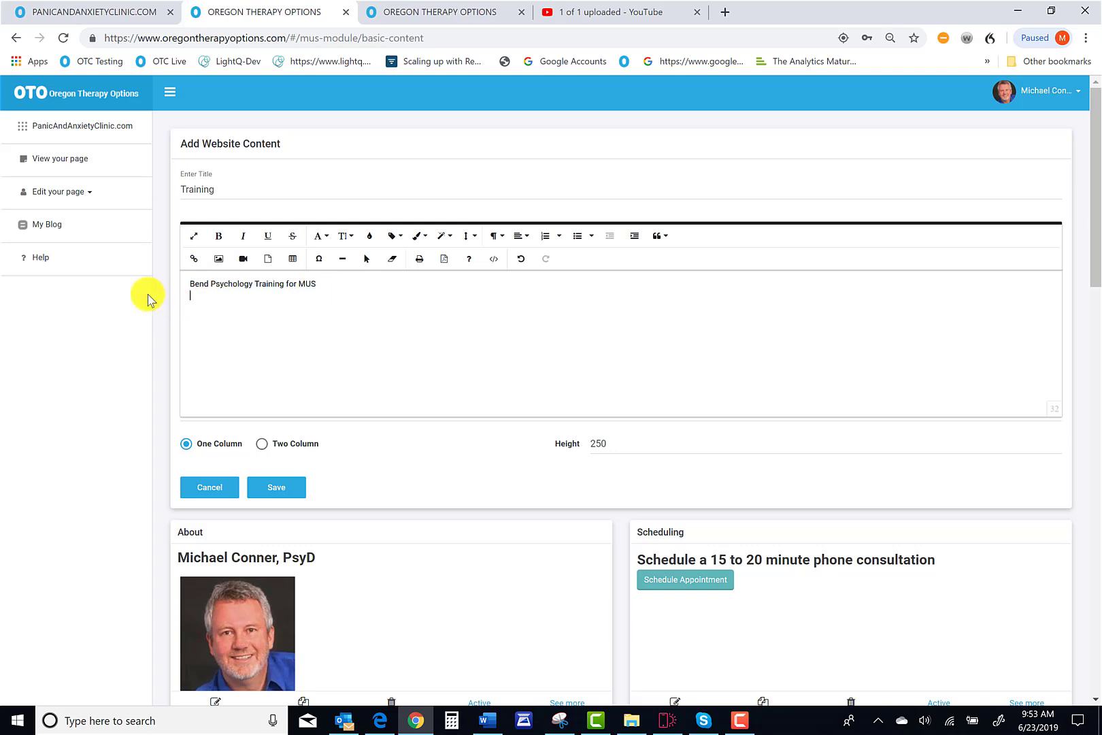
Step: Expand the content editor to full screen and return it to normal size
{"action": "left_click", "coordinate": [194, 238]}
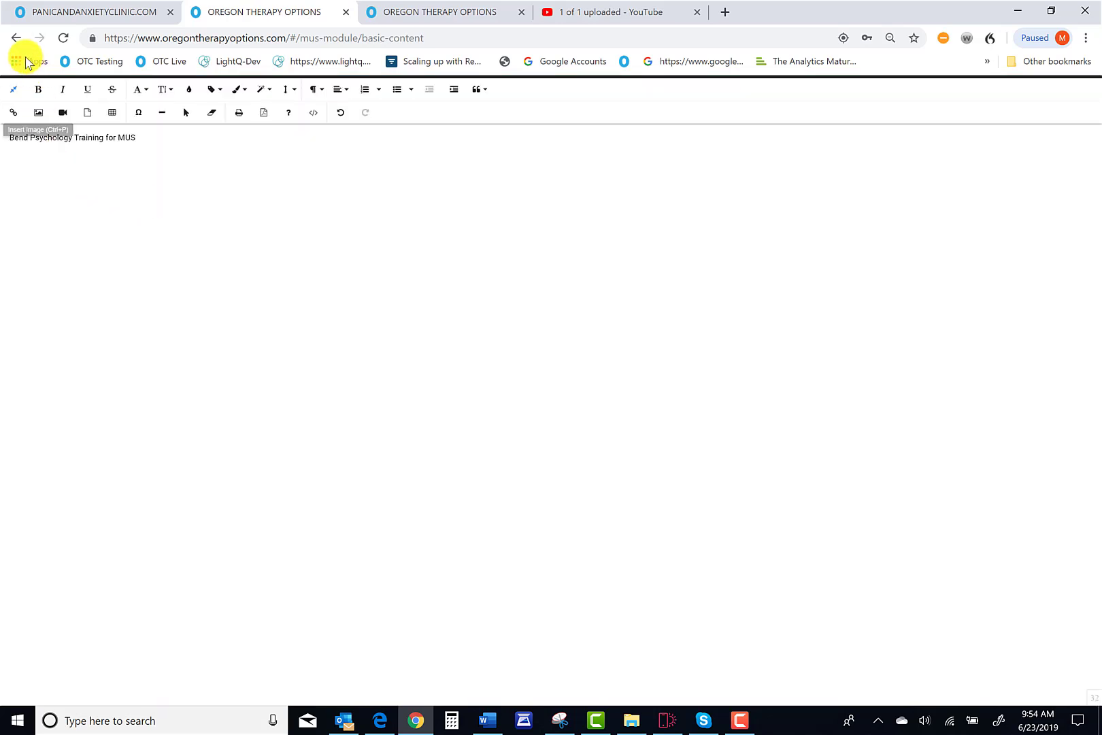
{"action": "left_click", "coordinate": [14, 90]}
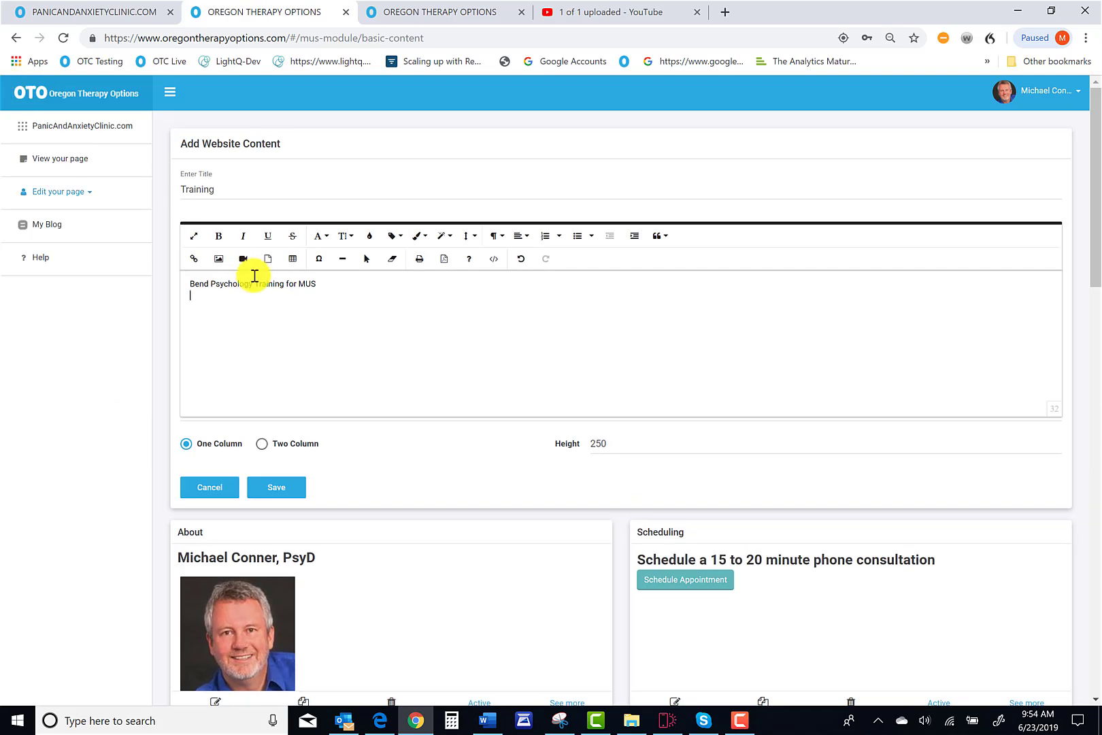
Step: Make the line "Bend Psychology Training for MUS" bold and enlarge its font size
{"action": "left_click_drag", "start_coordinate": [188, 284], "coordinate": [361, 283]}
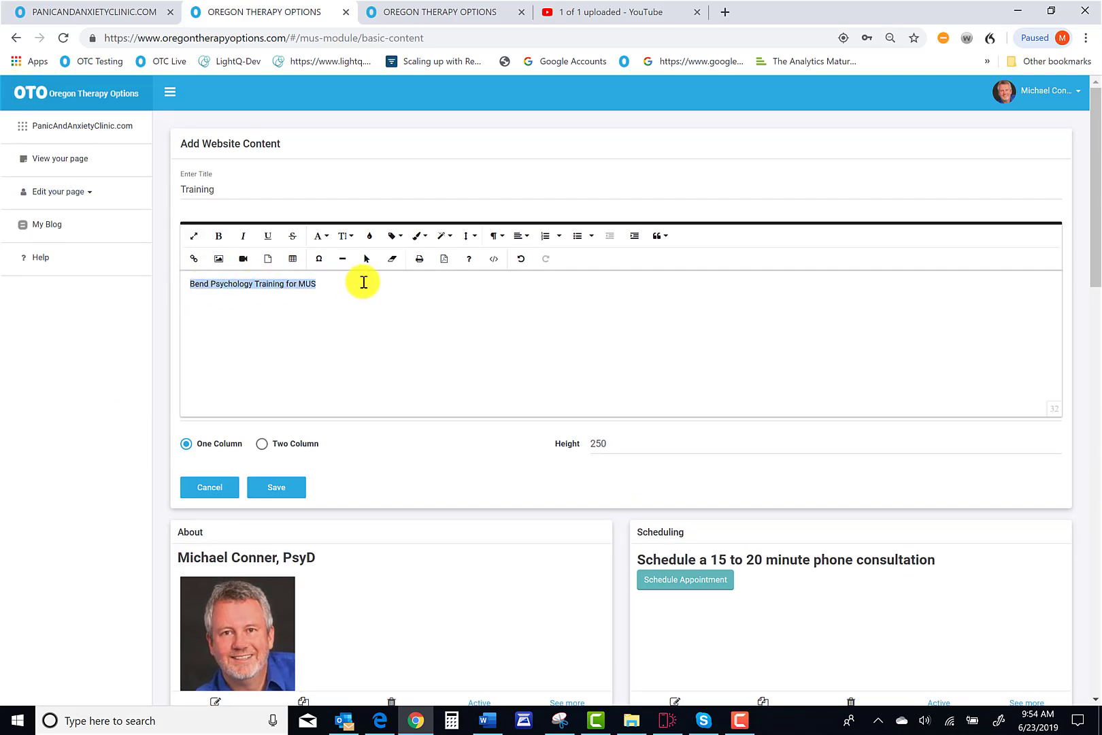
{"action": "left_click", "coordinate": [219, 238]}
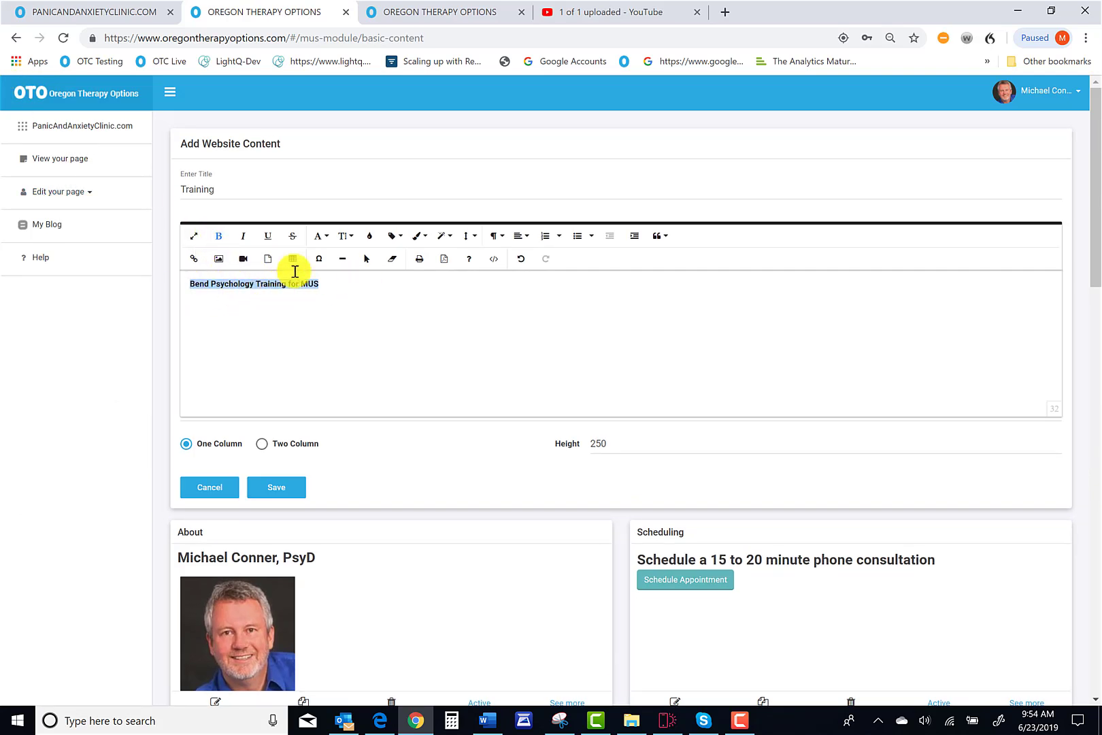
{"action": "left_click", "coordinate": [353, 238]}
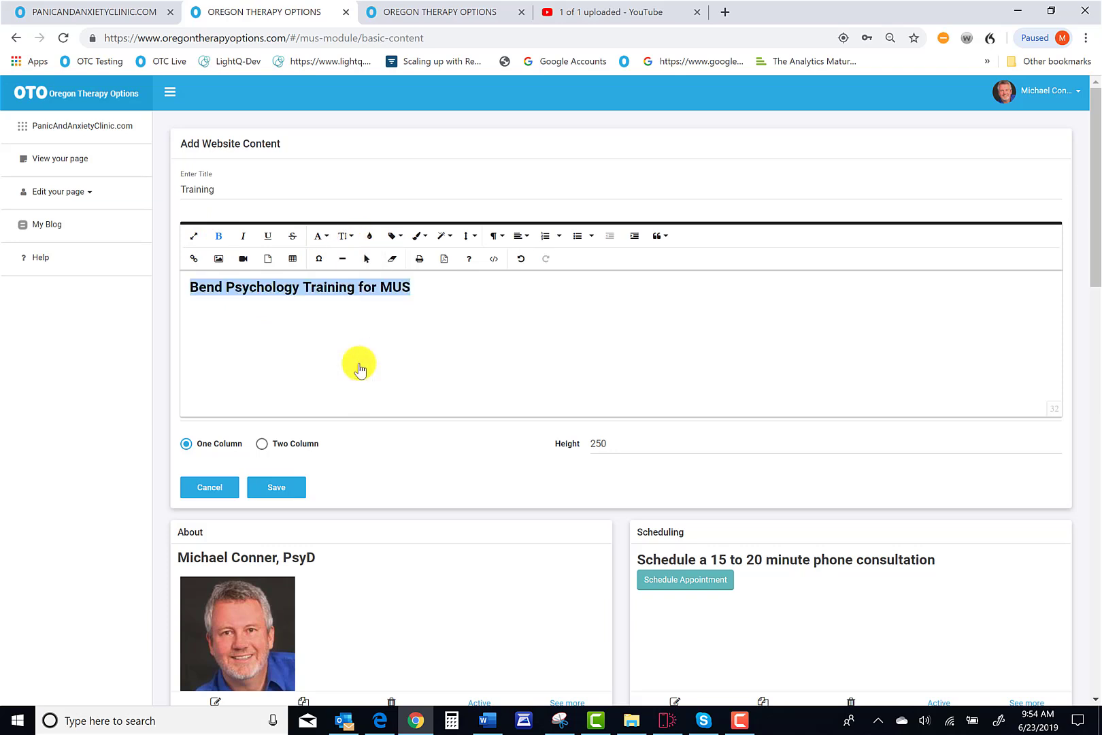
Step: Italicize the training line and remove the italics again
{"action": "left_click", "coordinate": [243, 238]}
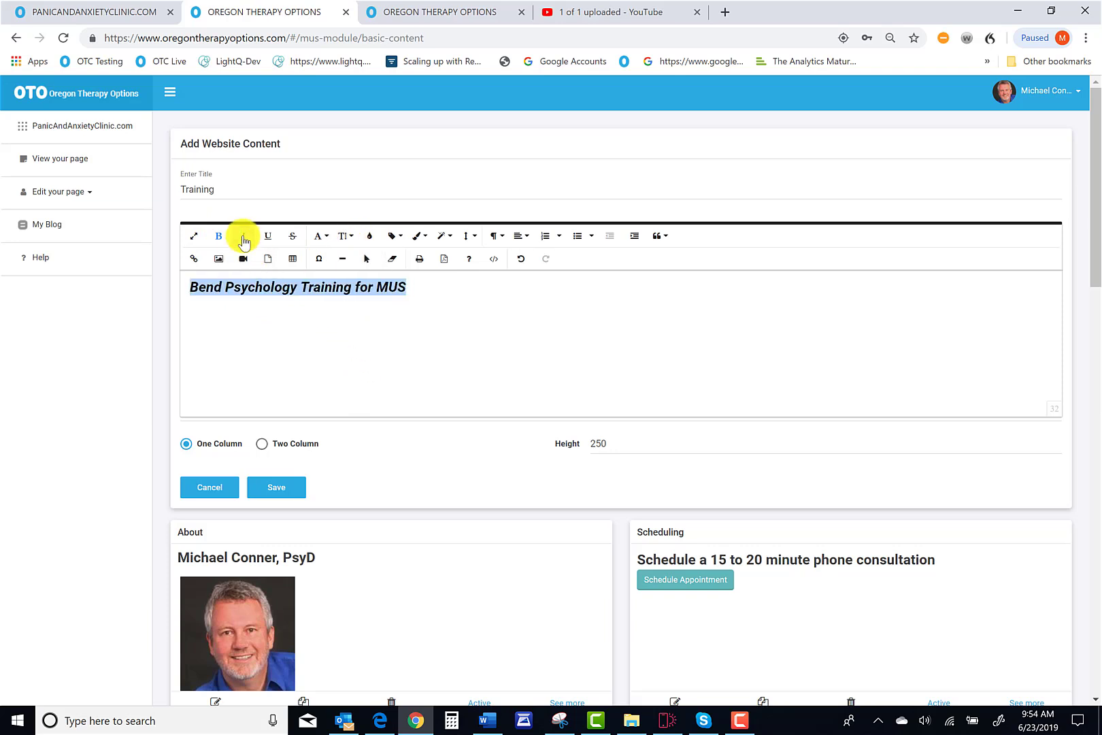
{"action": "left_click", "coordinate": [243, 239]}
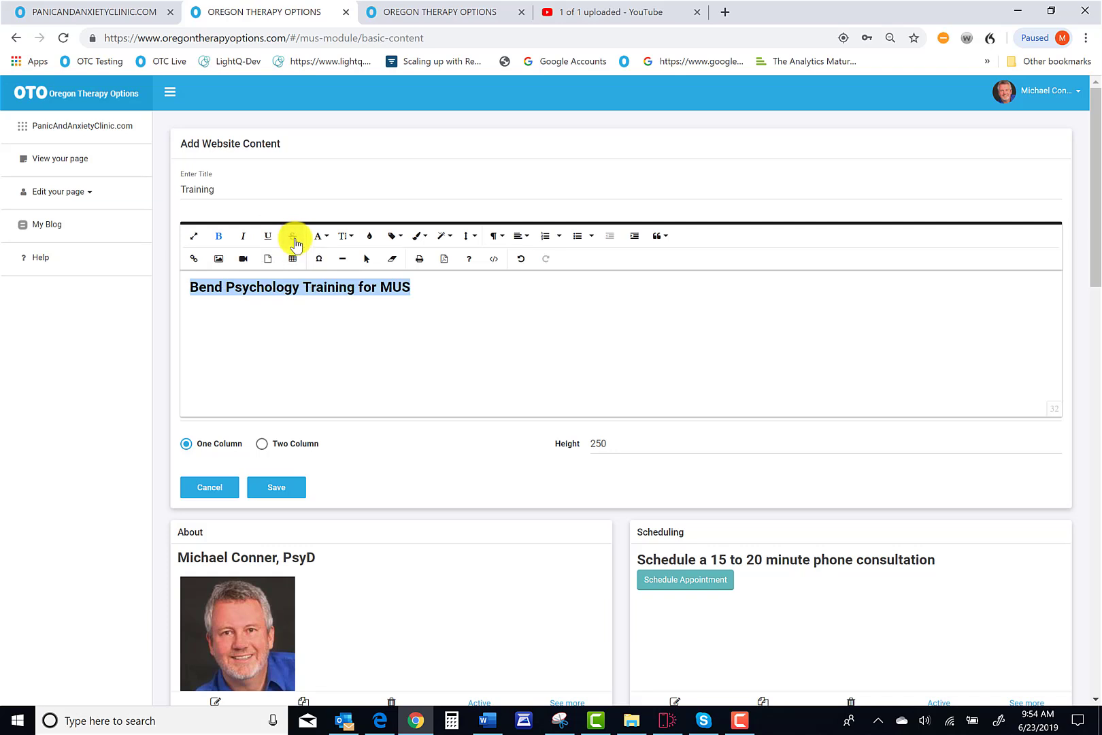
Step: Try the Impact and Georgia fonts on the training line
{"action": "left_click", "coordinate": [330, 240]}
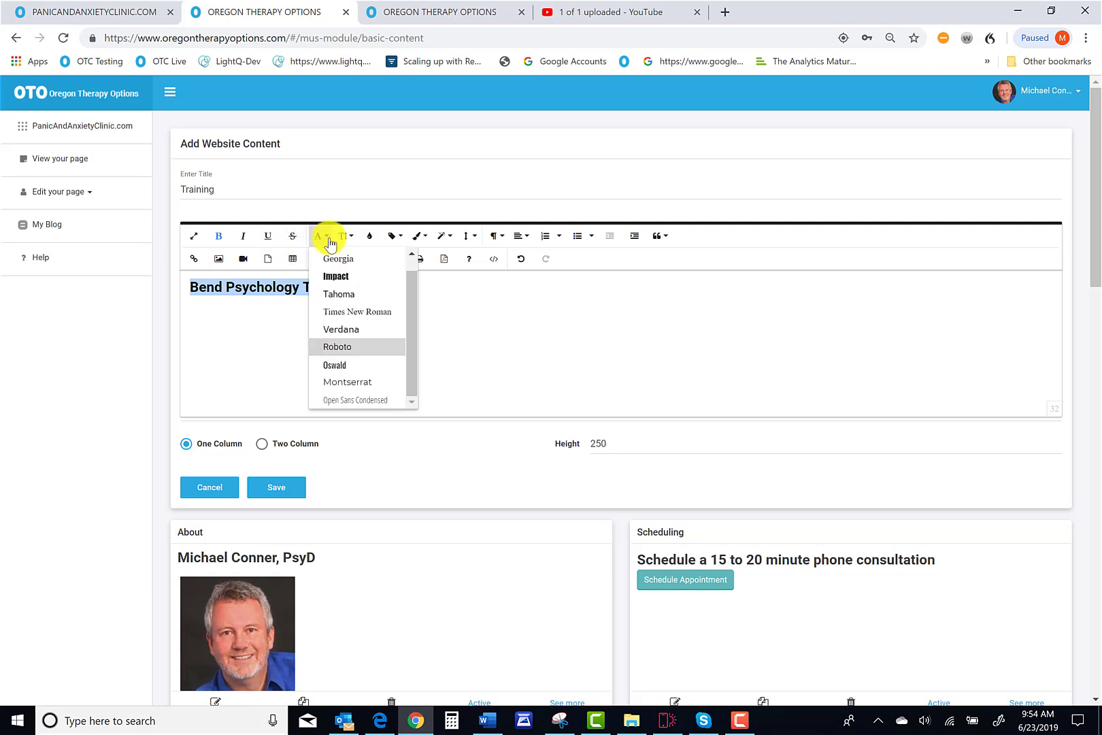
{"action": "left_click", "coordinate": [335, 275]}
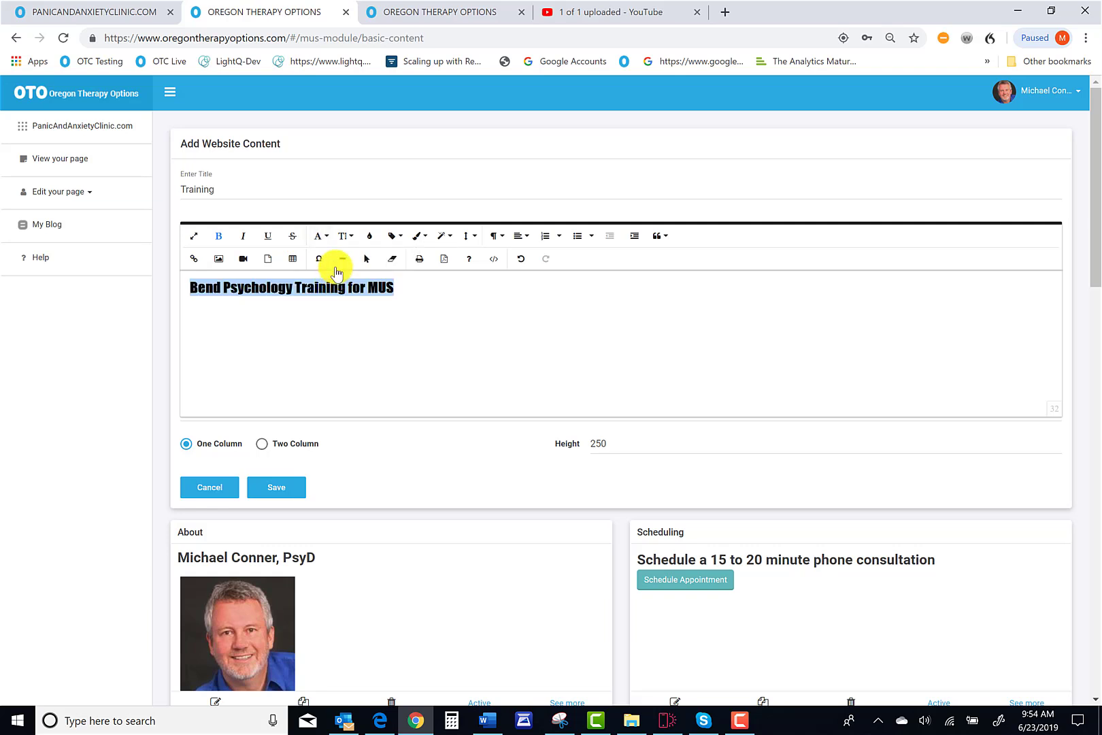
{"action": "left_click", "coordinate": [319, 235]}
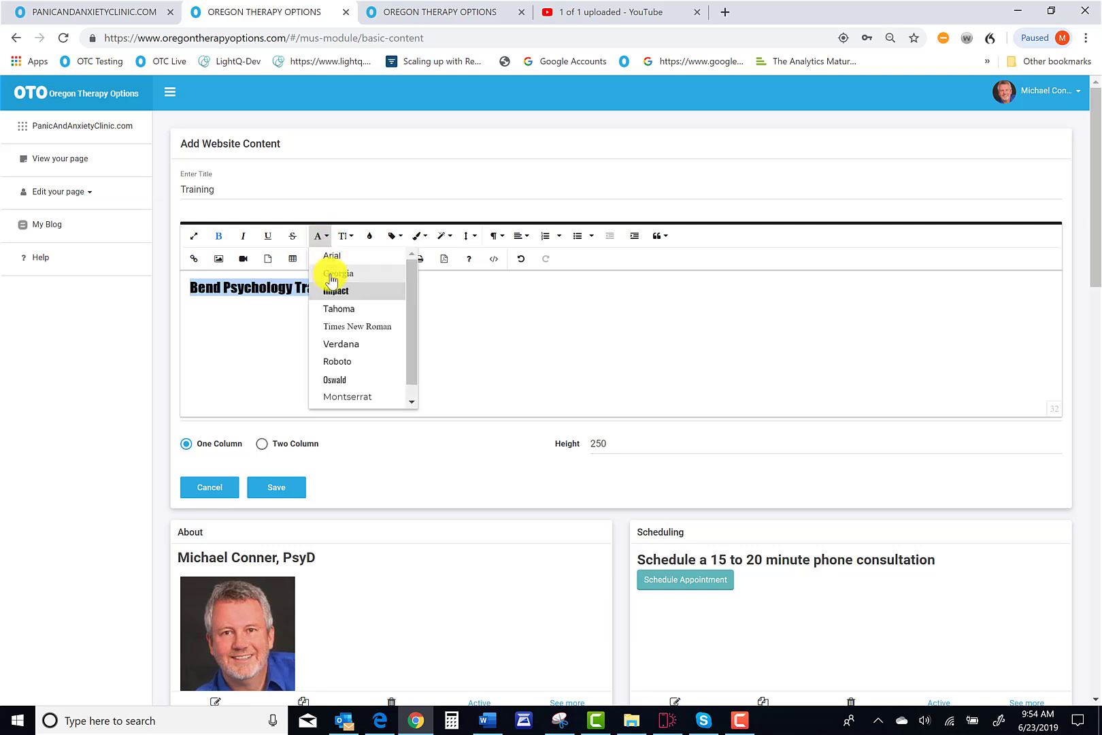
{"action": "left_click", "coordinate": [332, 275]}
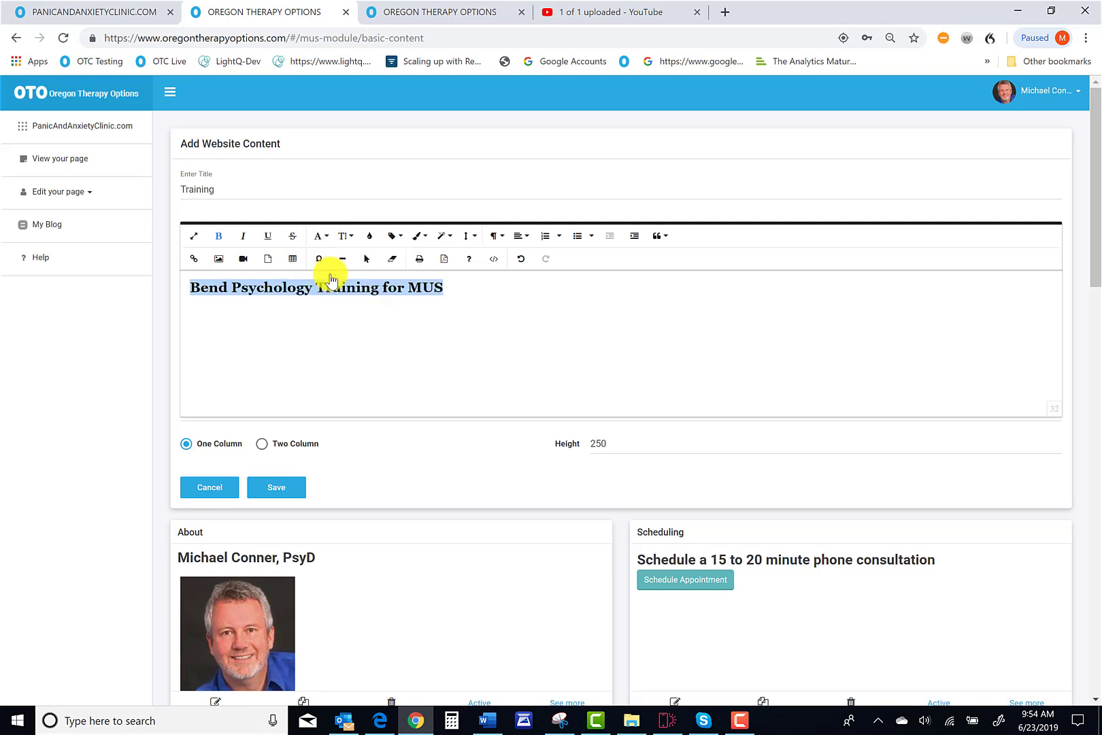
Step: Set the training line's font to Times New Roman and pick dark red as its text color
{"action": "left_click", "coordinate": [324, 238]}
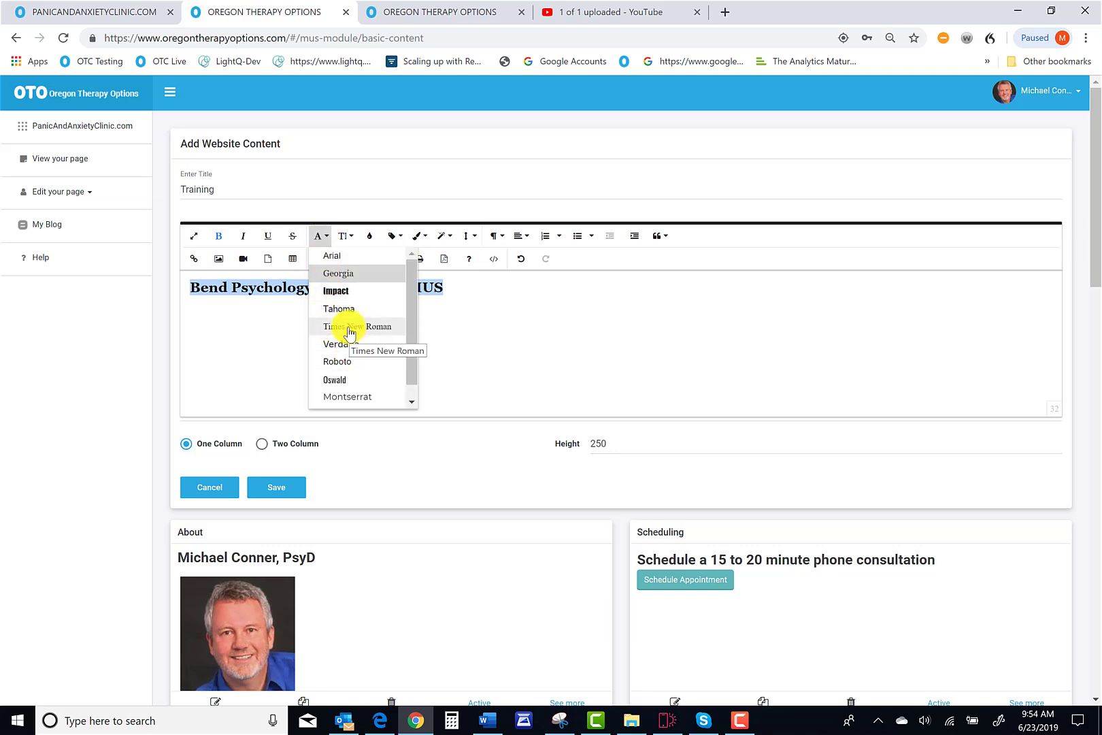
{"action": "left_click", "coordinate": [349, 328]}
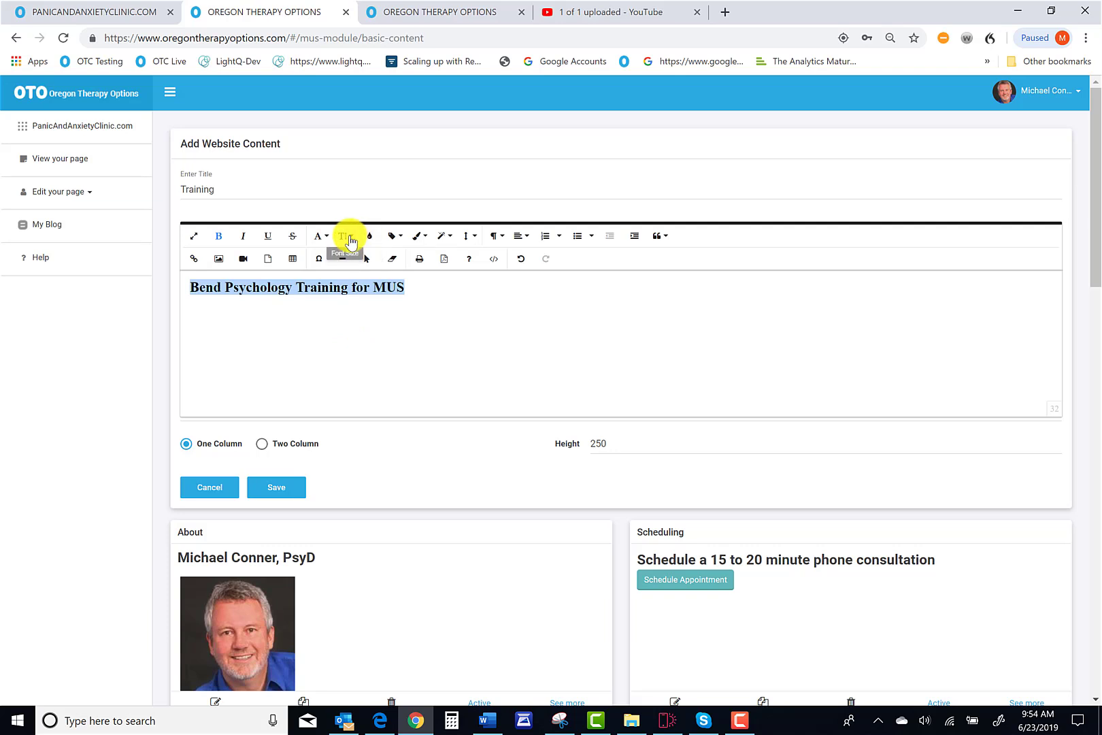
{"action": "left_click", "coordinate": [370, 238]}
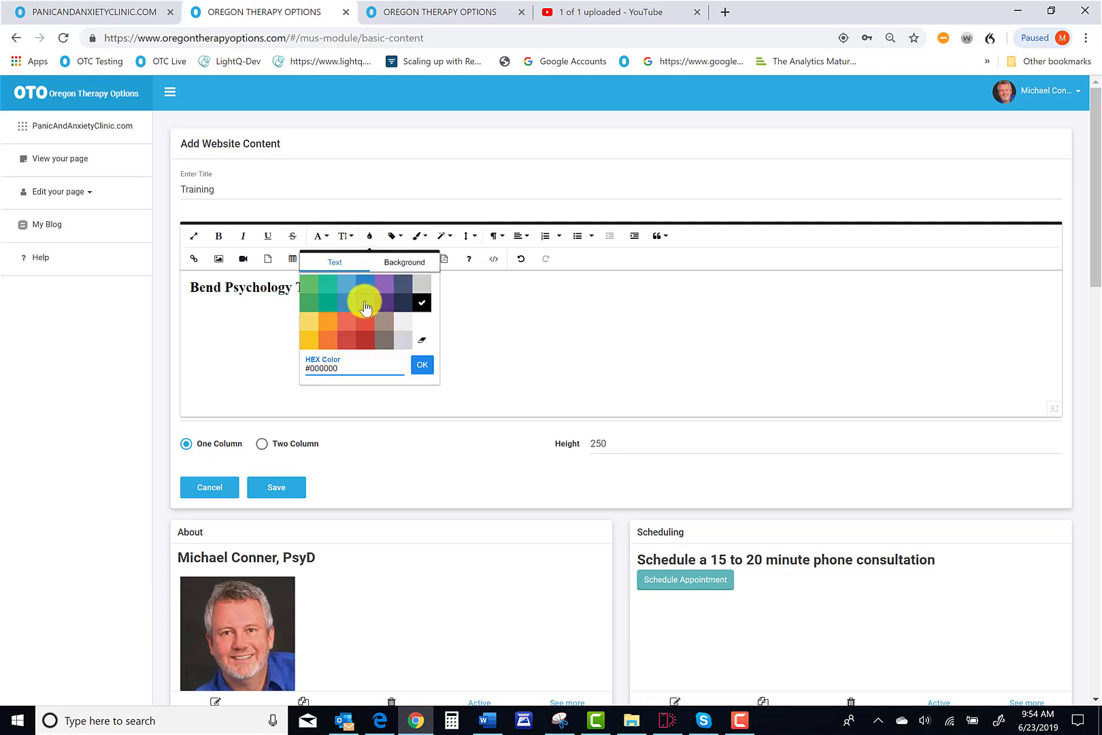
{"action": "left_click", "coordinate": [366, 342]}
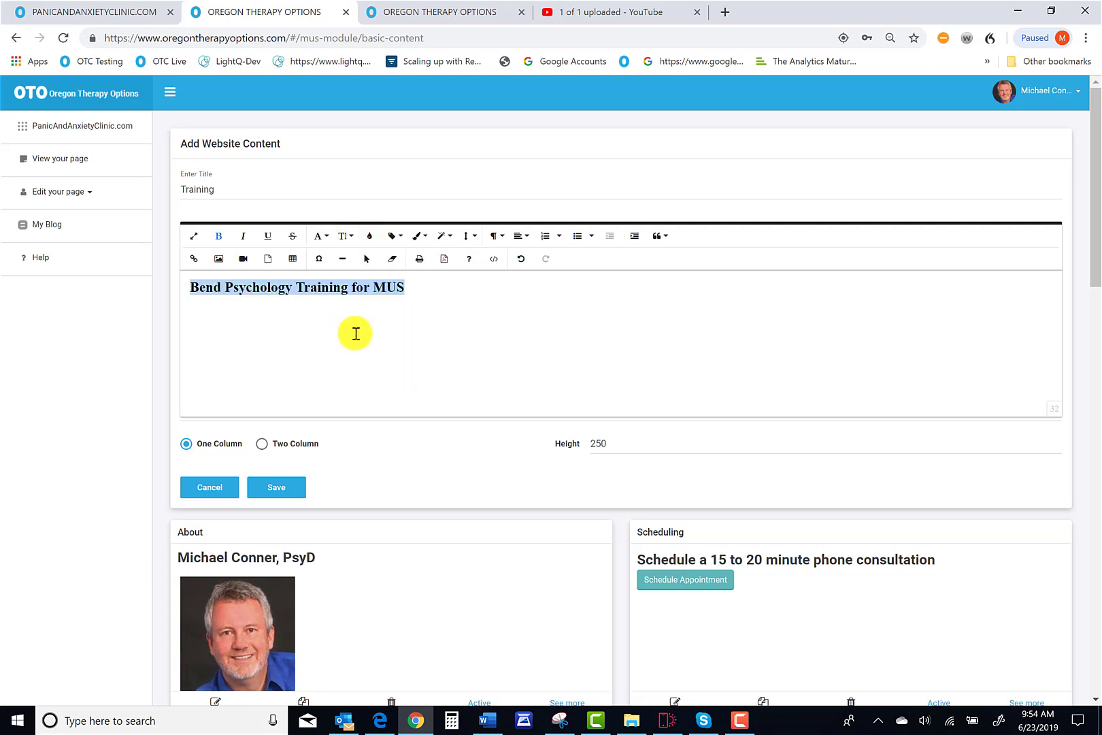
Step: Undo the dark red color and the Times New Roman font on the training line
{"action": "left_click", "coordinate": [357, 327]}
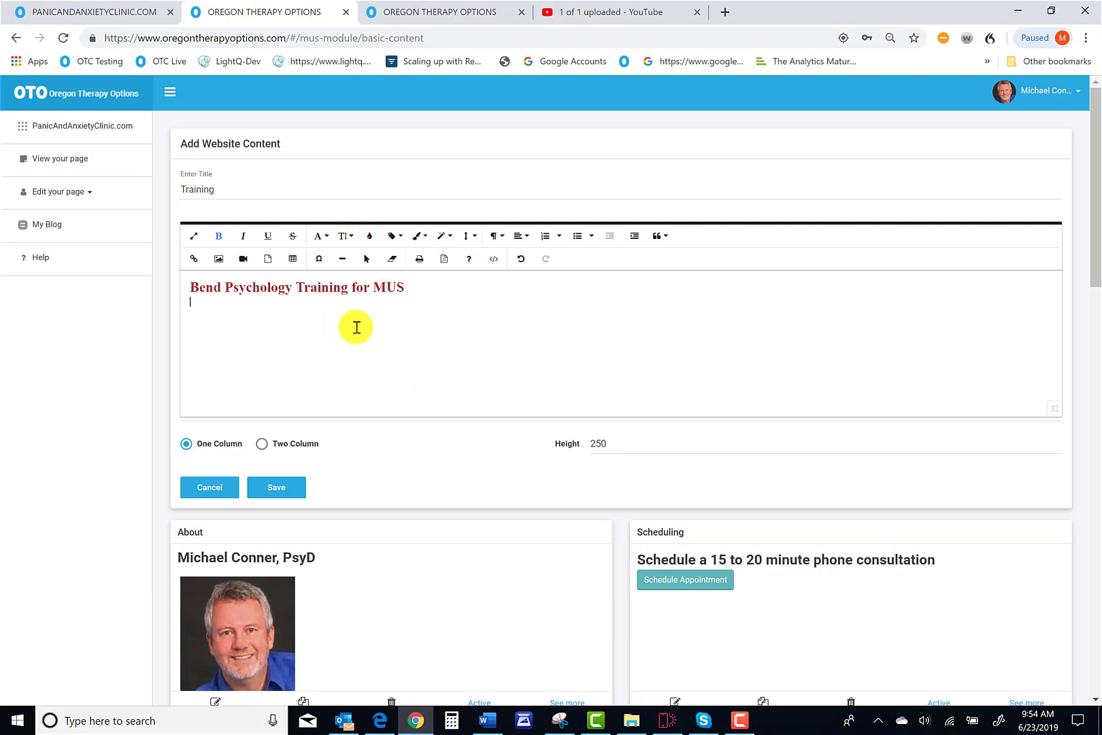
{"action": "left_click", "coordinate": [522, 260]}
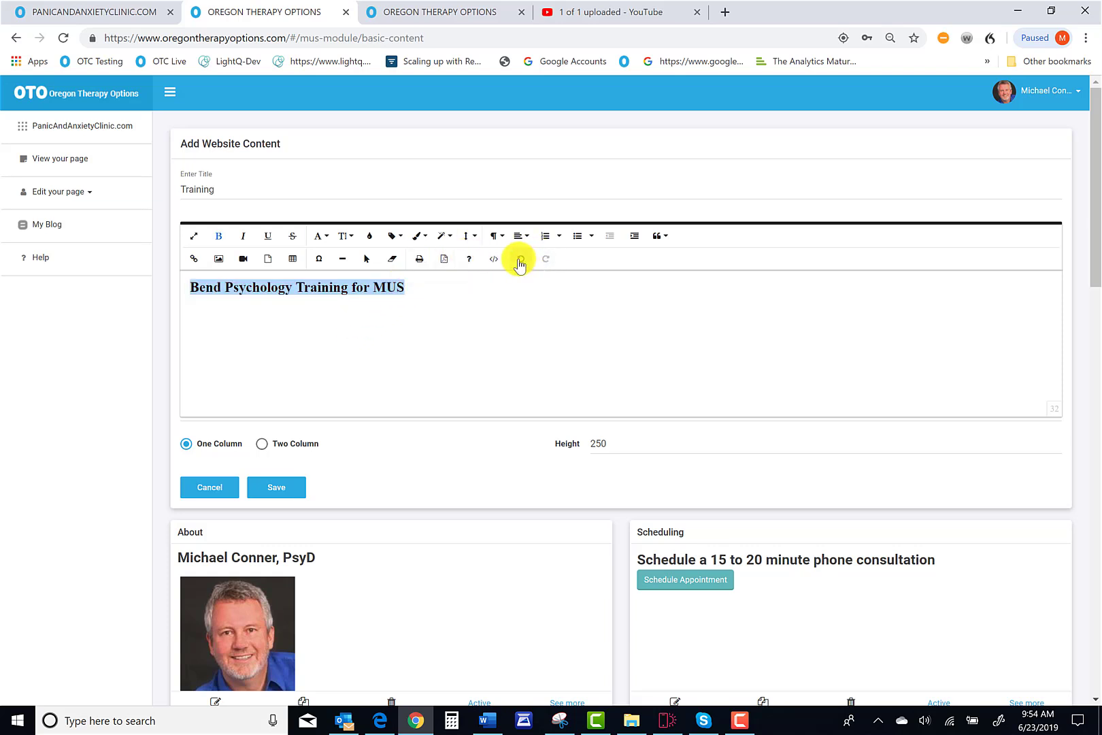
{"action": "left_click", "coordinate": [521, 263]}
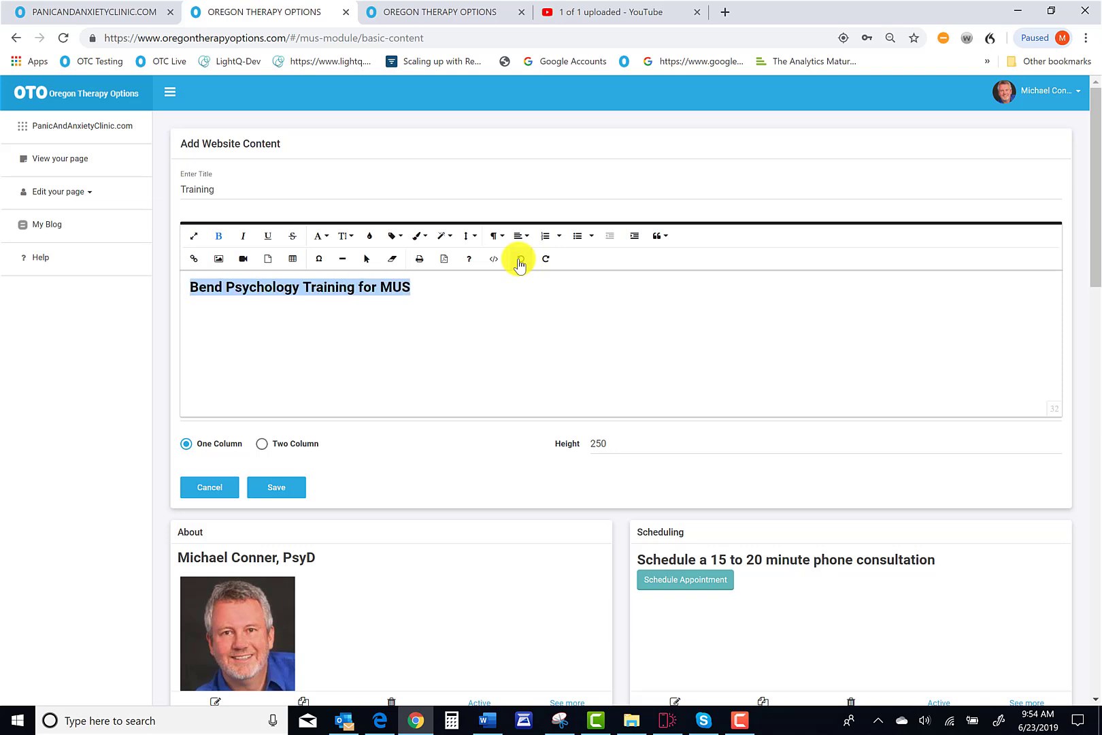
{"action": "left_click", "coordinate": [520, 263]}
{"action": "left_click", "coordinate": [521, 265]}
Step: Apply the Uppercase and Spaced paragraph styles to the training line
{"action": "left_click", "coordinate": [422, 241]}
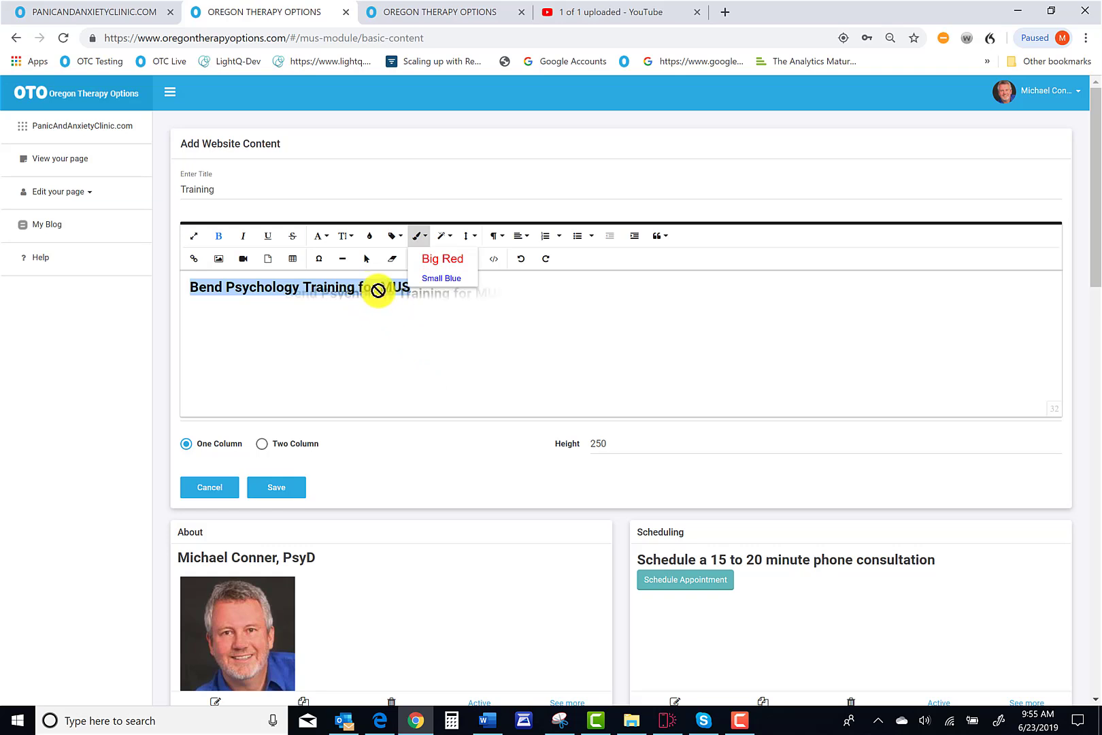
{"action": "left_click", "coordinate": [439, 312]}
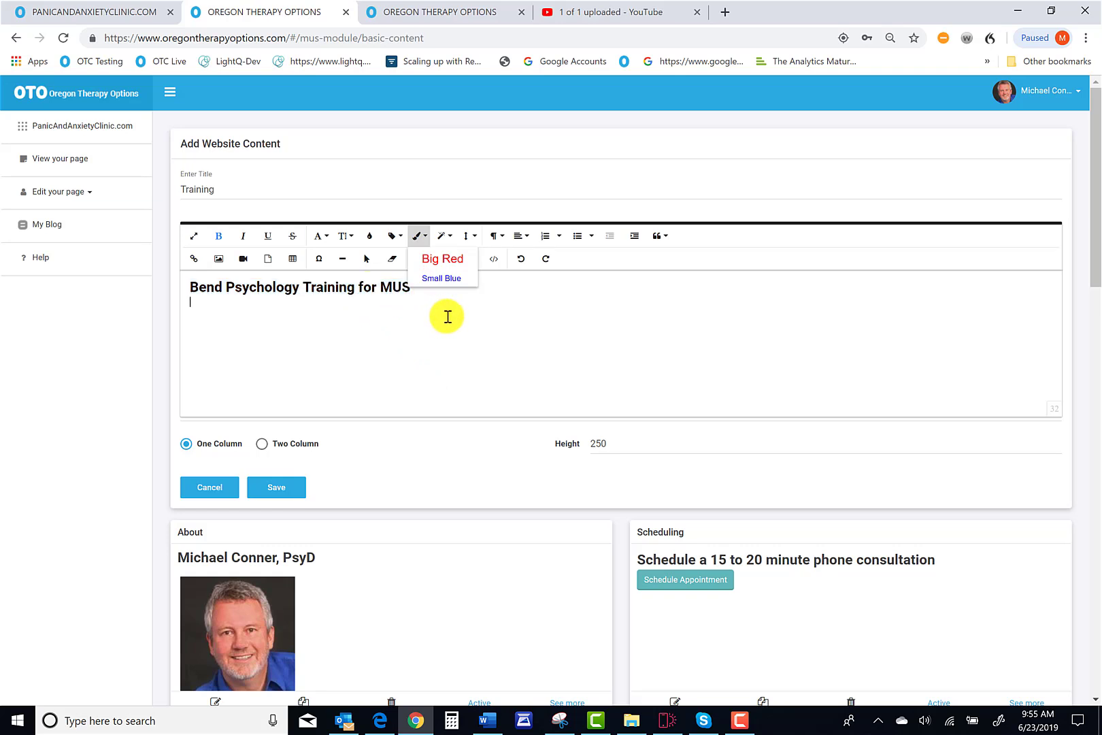
{"action": "left_click", "coordinate": [447, 238]}
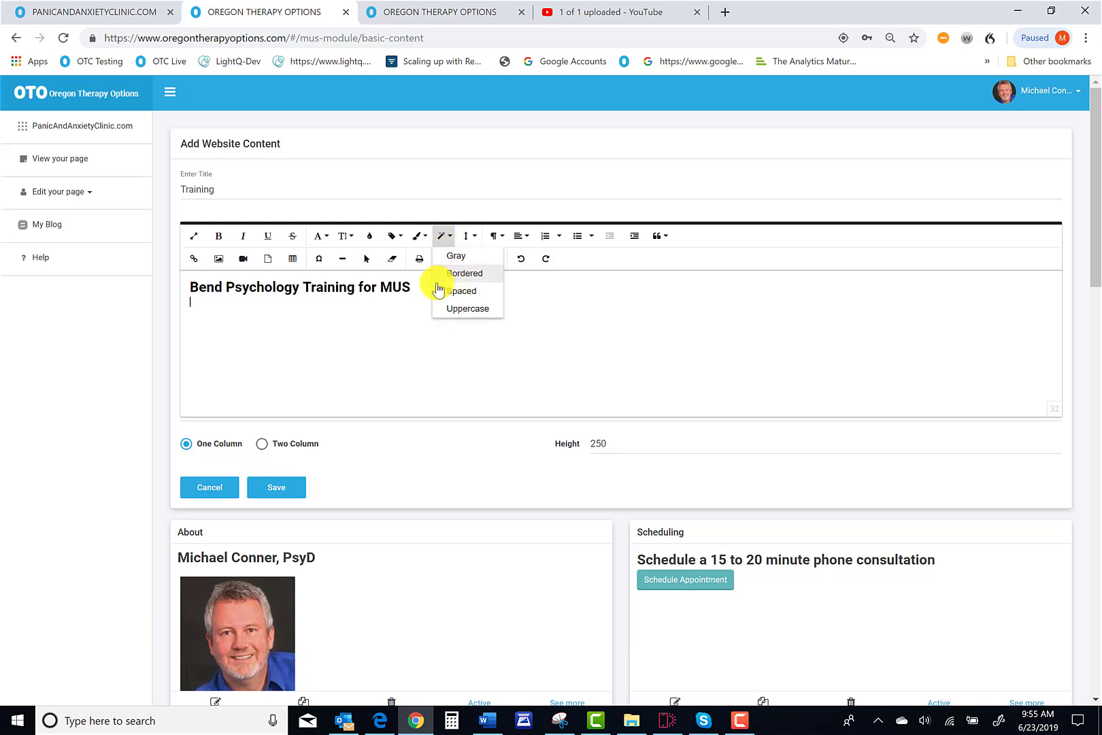
{"action": "left_click_drag", "start_coordinate": [421, 286], "coordinate": [140, 295]}
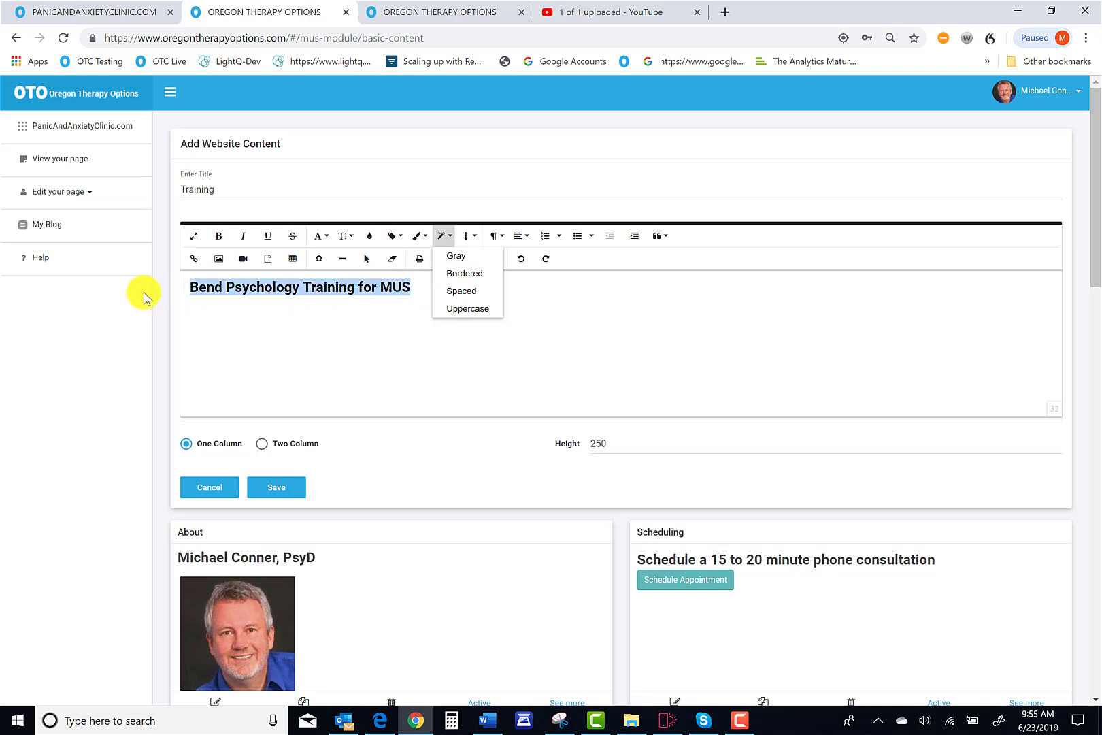
{"action": "left_click", "coordinate": [444, 236]}
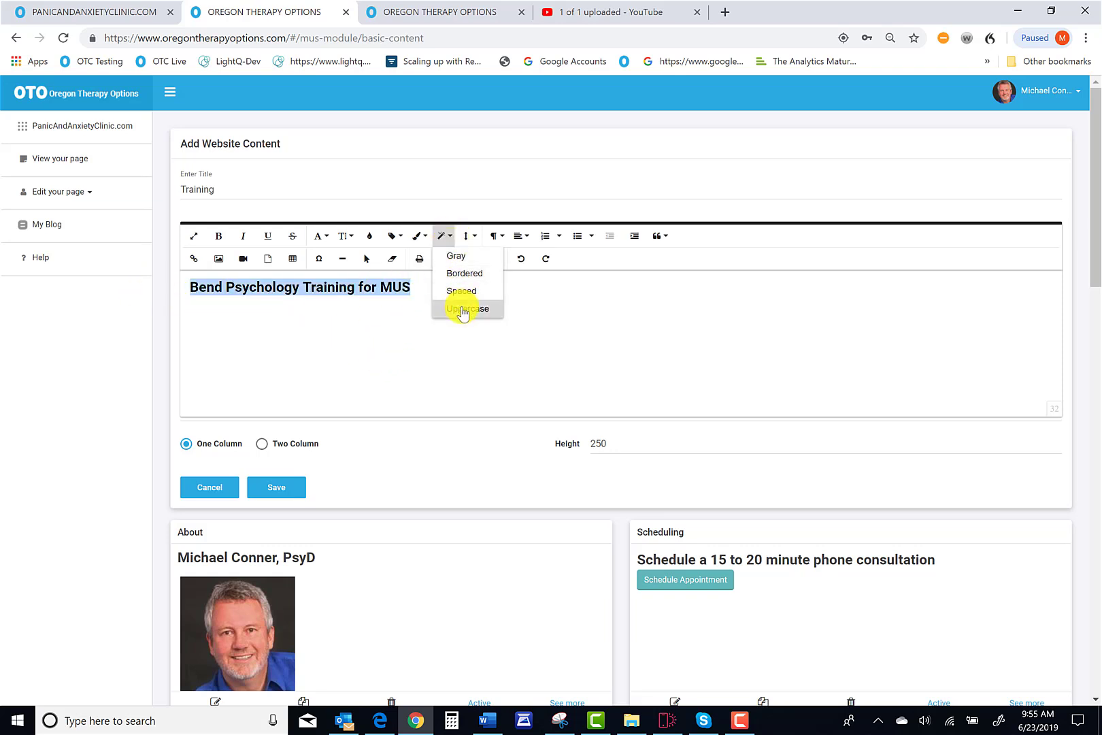
{"action": "left_click", "coordinate": [461, 308]}
{"action": "left_click", "coordinate": [452, 242]}
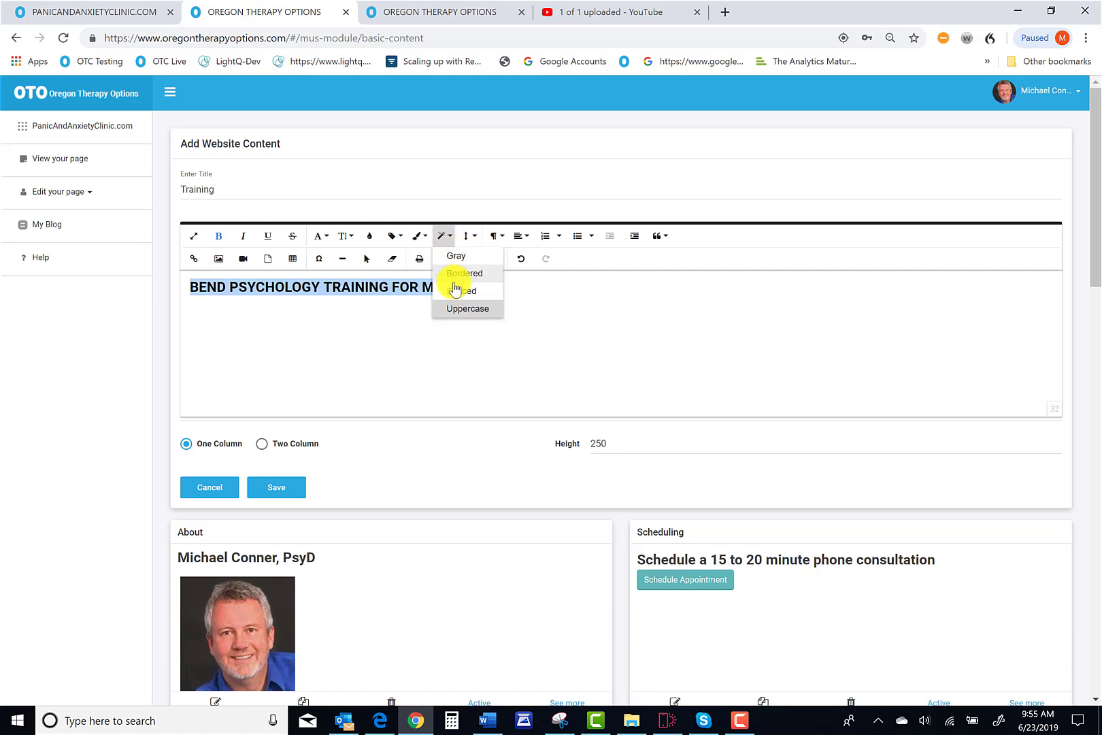
{"action": "left_click", "coordinate": [457, 286]}
Step: Add the Bordered paragraph style to the training line and remove it again
{"action": "left_click", "coordinate": [443, 236]}
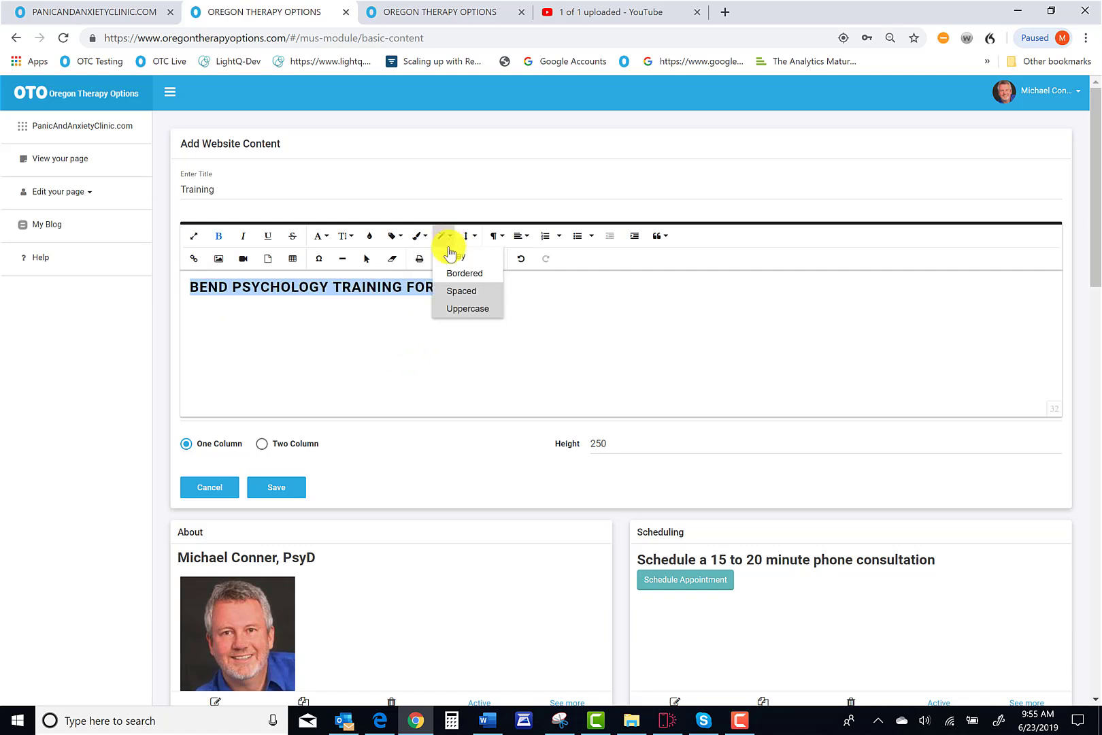
{"action": "left_click", "coordinate": [458, 274]}
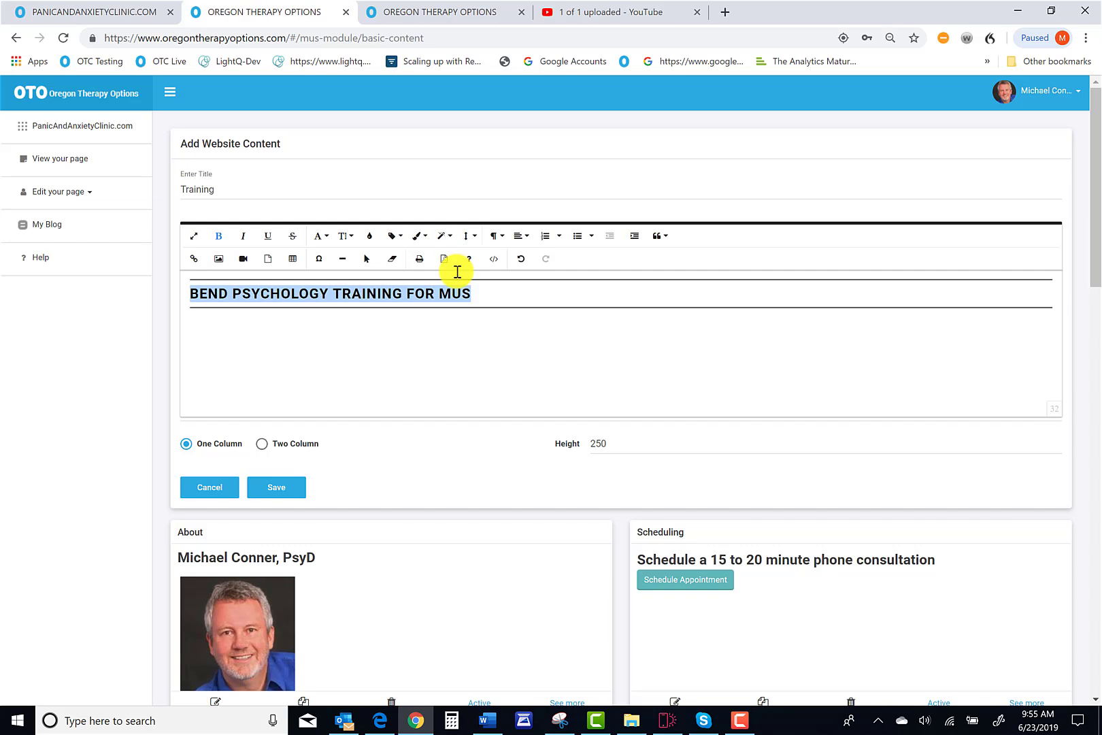
{"action": "left_click", "coordinate": [448, 237]}
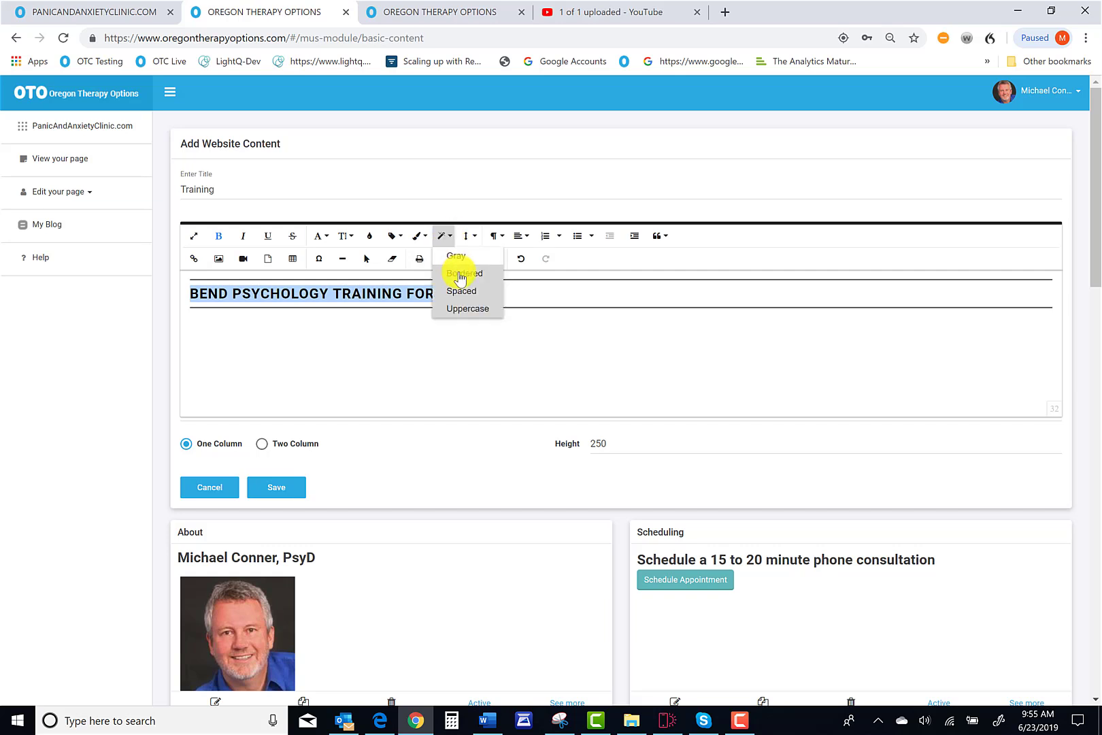
{"action": "left_click", "coordinate": [460, 276]}
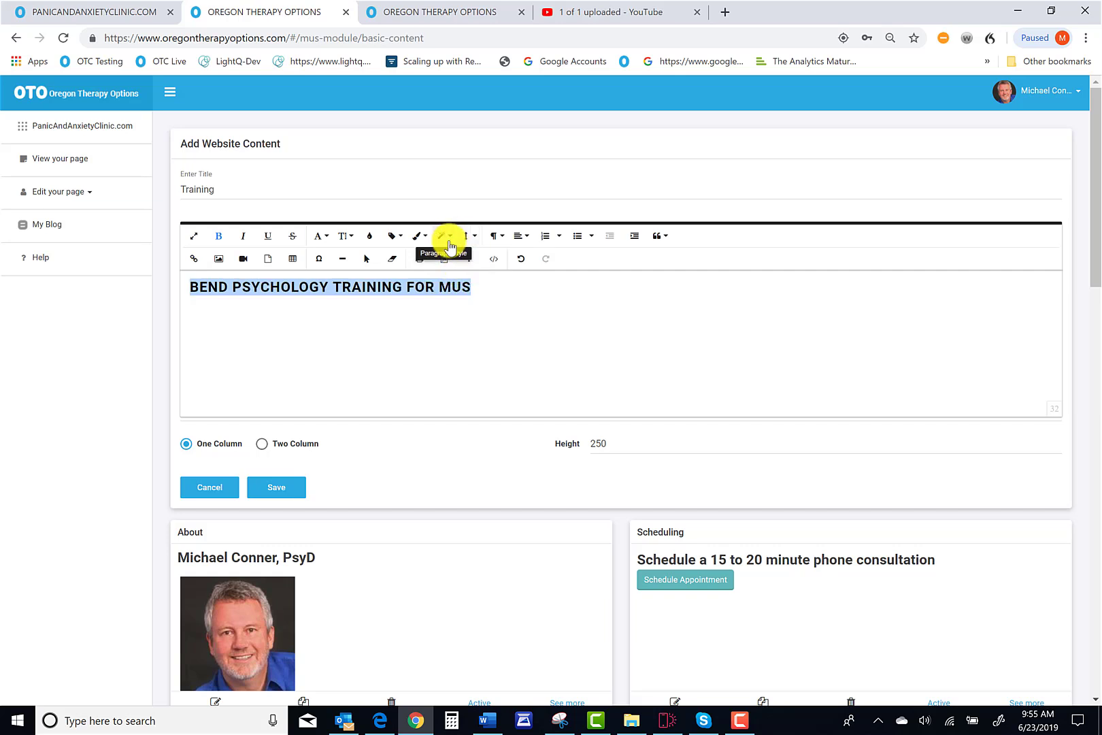
Step: Undo the paragraph style changes on the training line
{"action": "left_click", "coordinate": [521, 260]}
{"action": "left_click", "coordinate": [521, 260]}
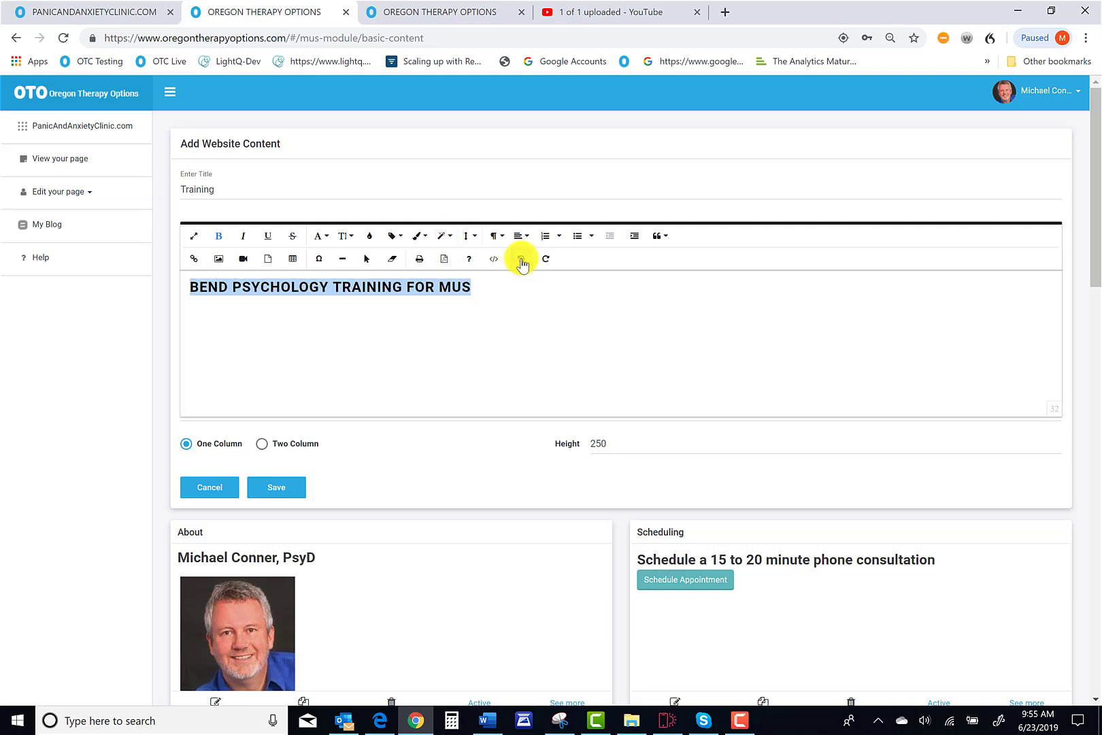
{"action": "left_click", "coordinate": [521, 259]}
{"action": "left_click", "coordinate": [521, 260]}
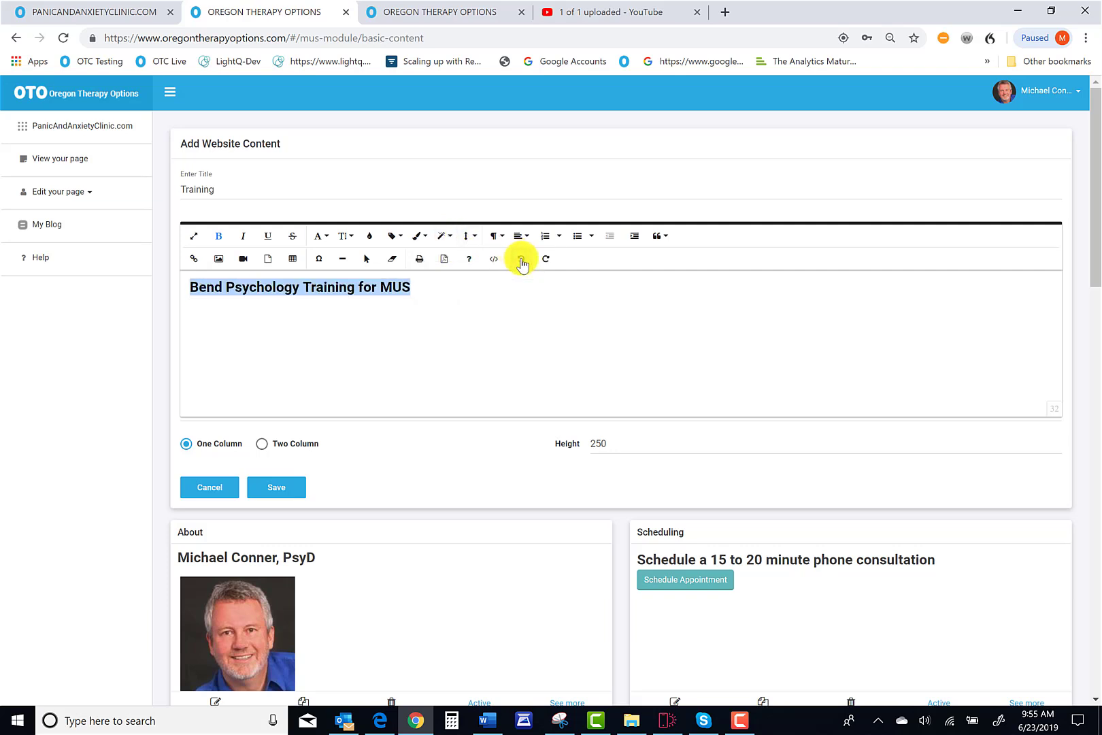
{"action": "left_click", "coordinate": [521, 260]}
{"action": "left_click", "coordinate": [521, 260]}
Step: Add "Hello. This a pretty good editor." and "What do you think?" on separate lines below the training line in smaller, non-bold text
{"action": "left_click", "coordinate": [420, 288]}
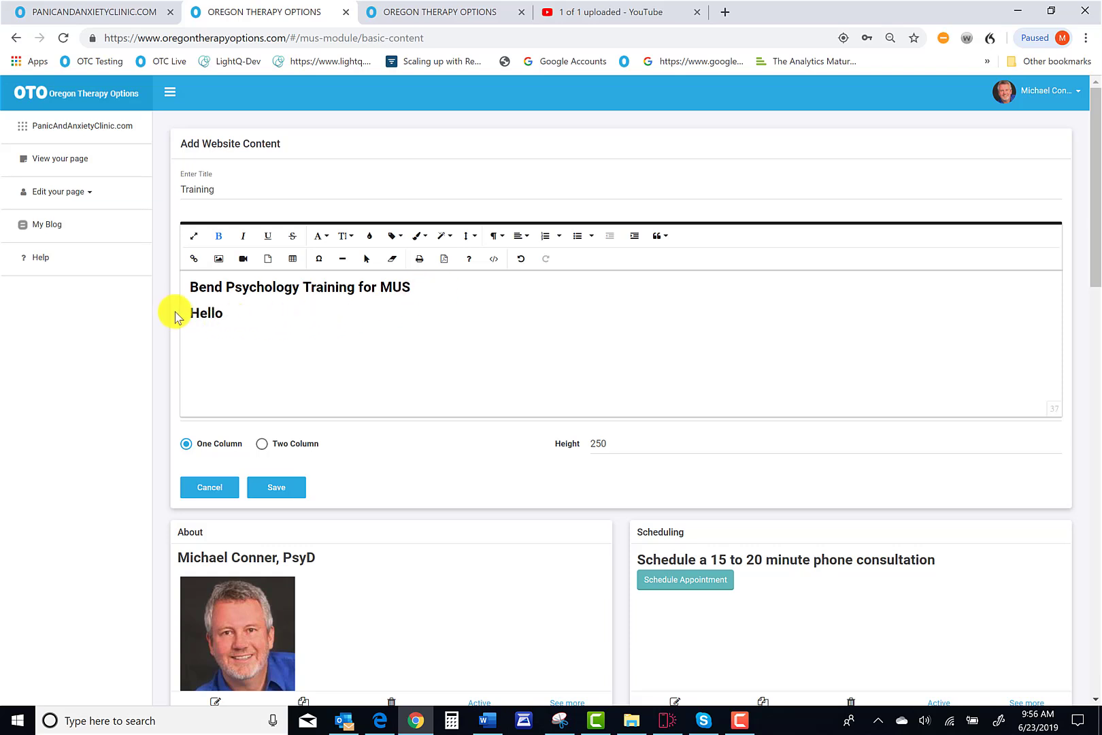
{"action": "left_click_drag", "start_coordinate": [184, 313], "coordinate": [199, 313]}
{"action": "left_click_drag", "start_coordinate": [279, 311], "coordinate": [320, 307]}
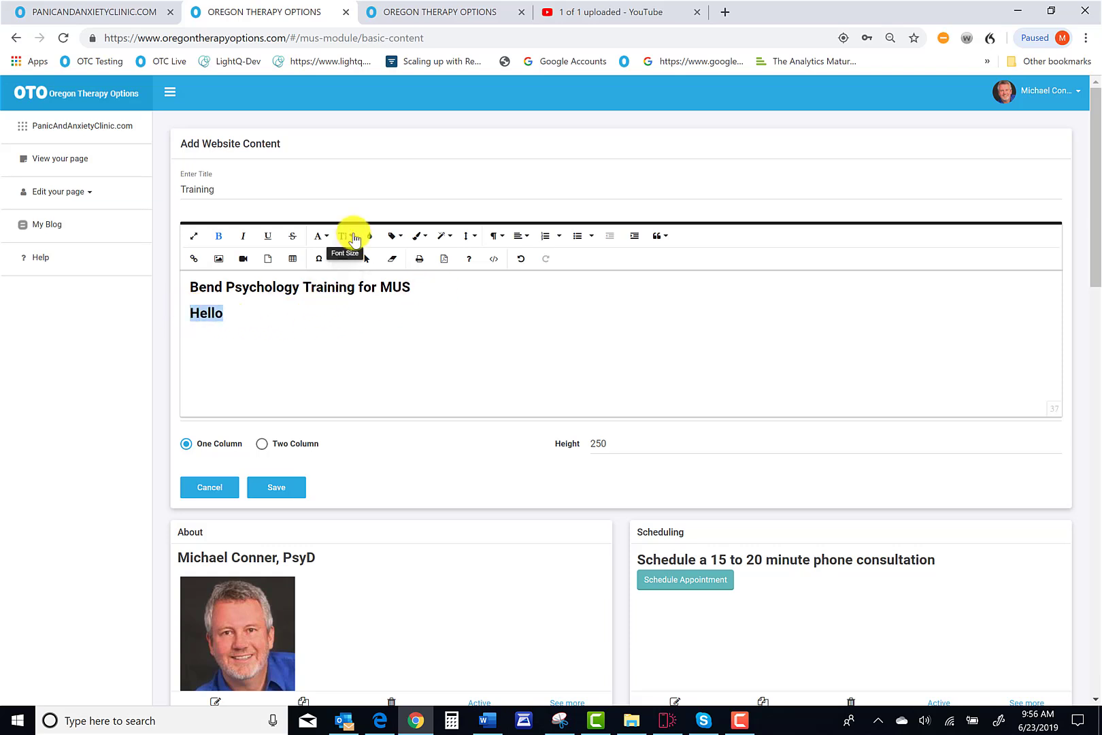
{"action": "left_click", "coordinate": [346, 235]}
{"action": "left_click", "coordinate": [355, 311]}
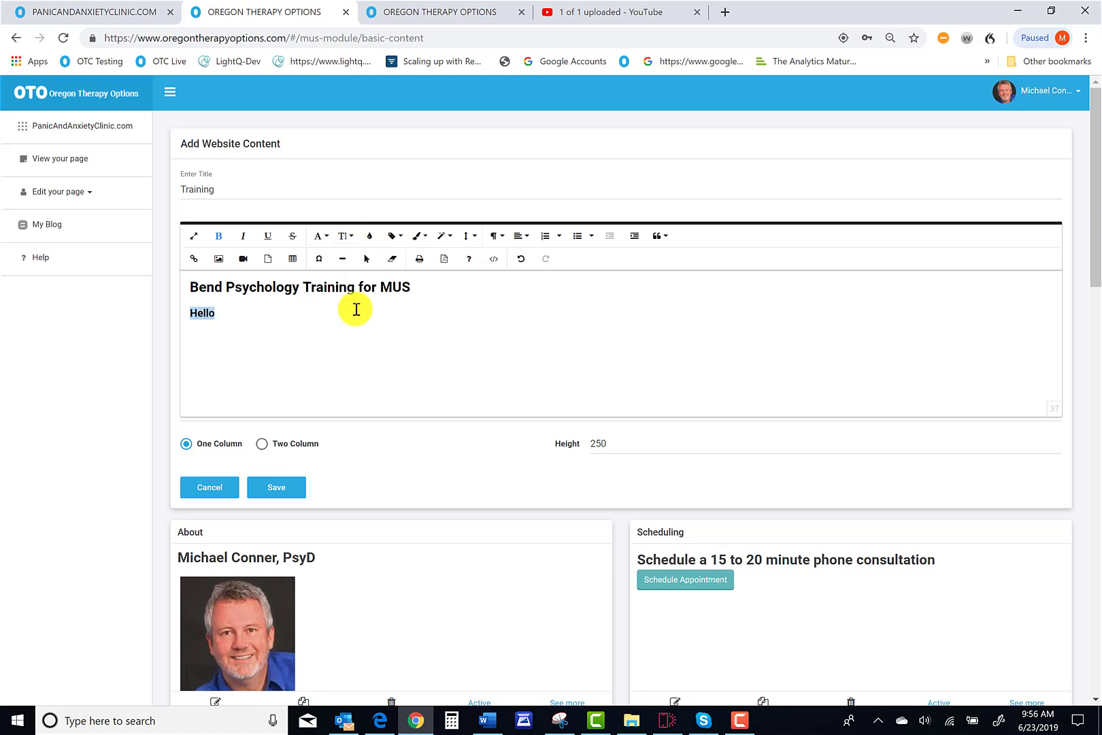
{"action": "left_click", "coordinate": [225, 239]}
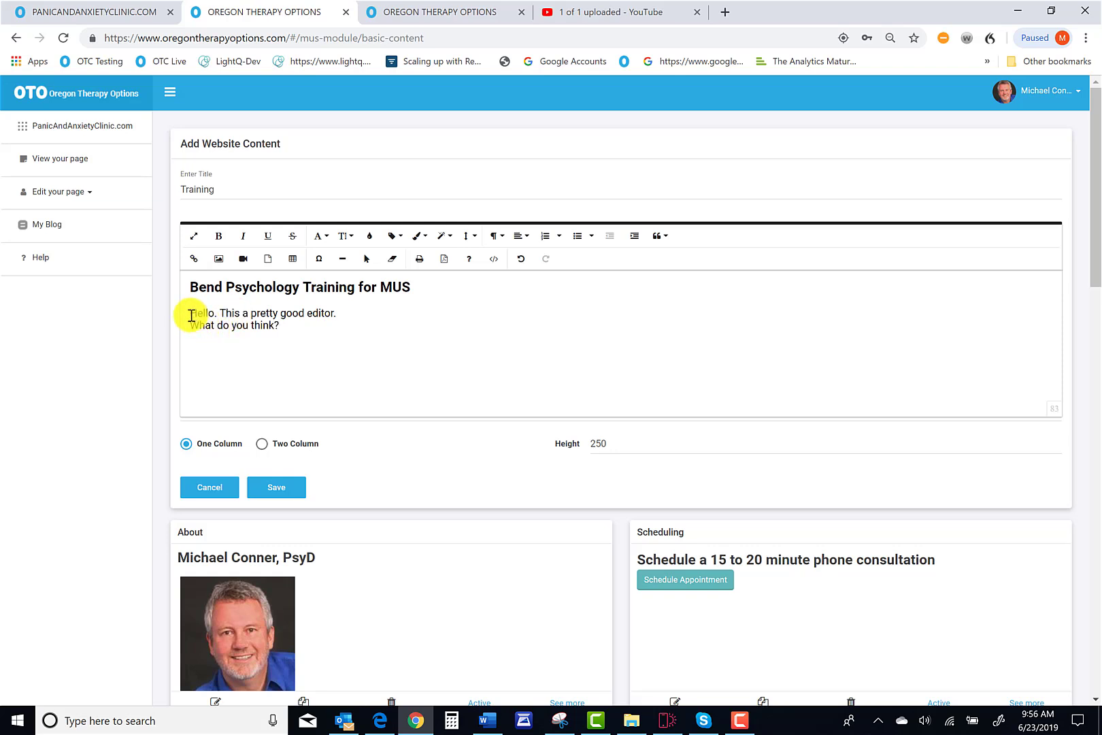
Step: Try 1.5 and Double line spacing on the two body lines and return them to Default
{"action": "left_click_drag", "start_coordinate": [191, 315], "coordinate": [312, 329]}
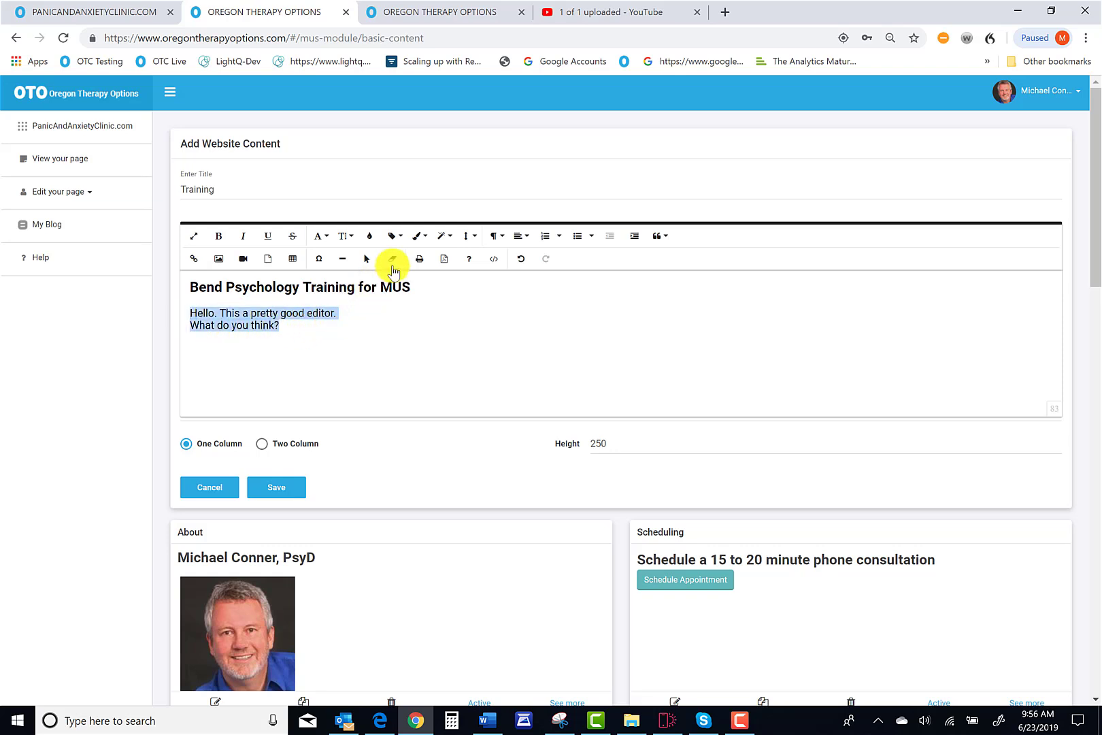
{"action": "left_click", "coordinate": [471, 237]}
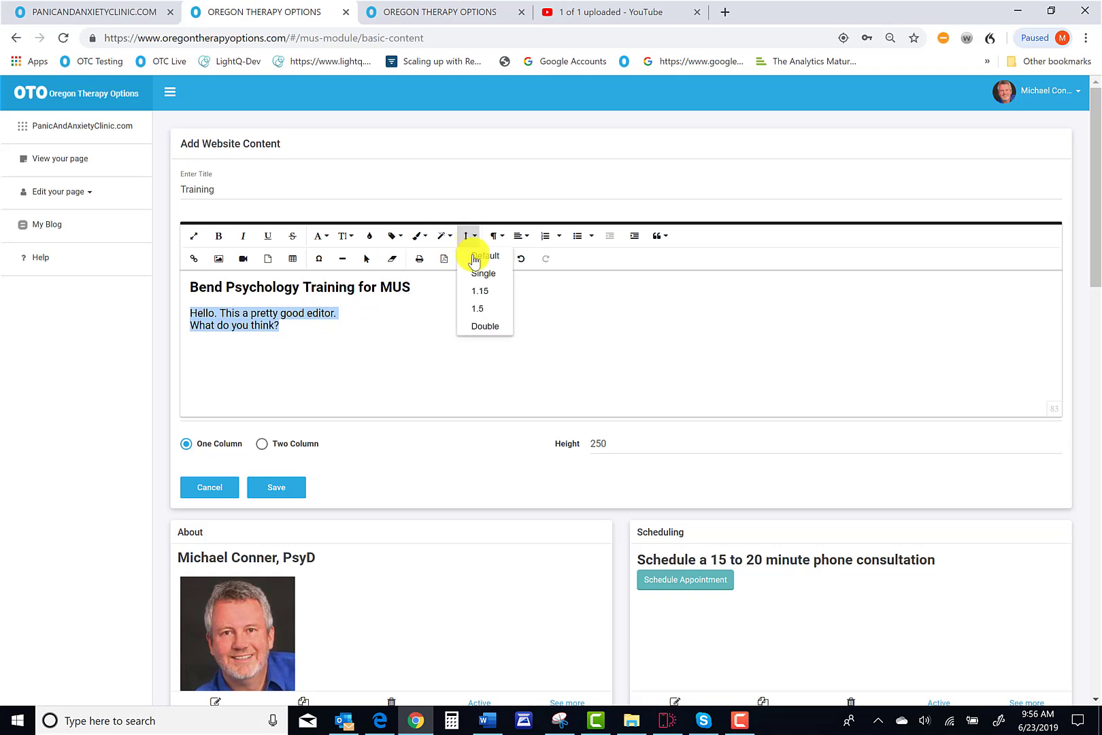
{"action": "left_click", "coordinate": [480, 308]}
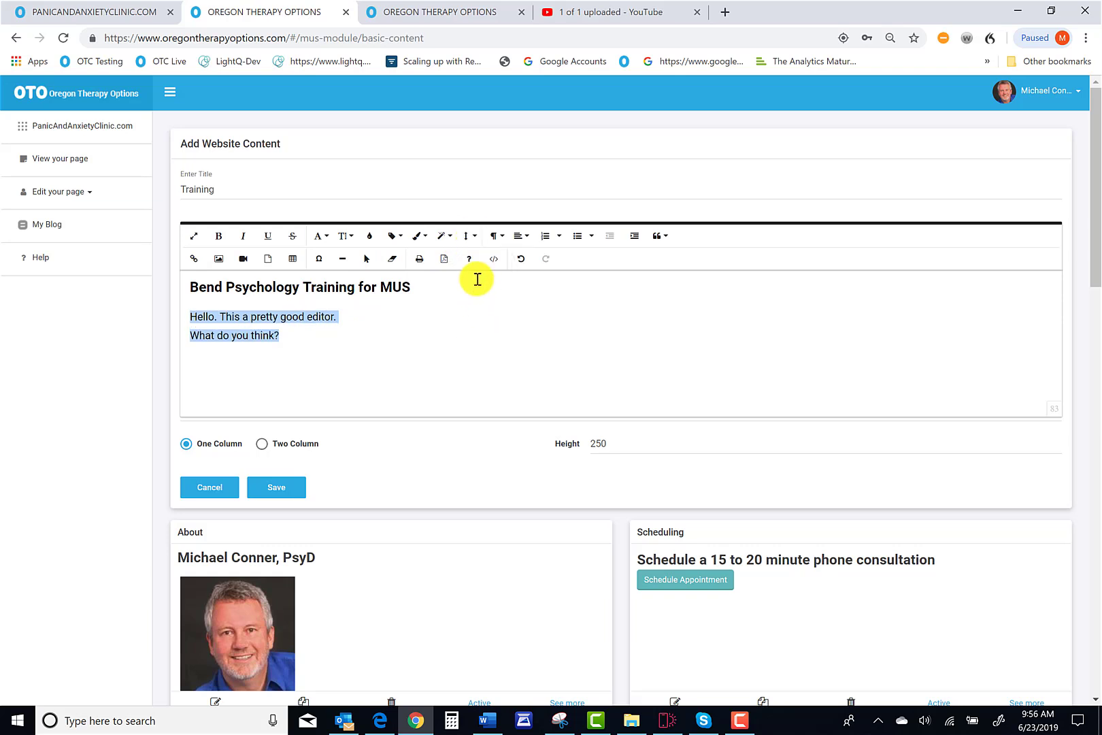
{"action": "left_click", "coordinate": [472, 239]}
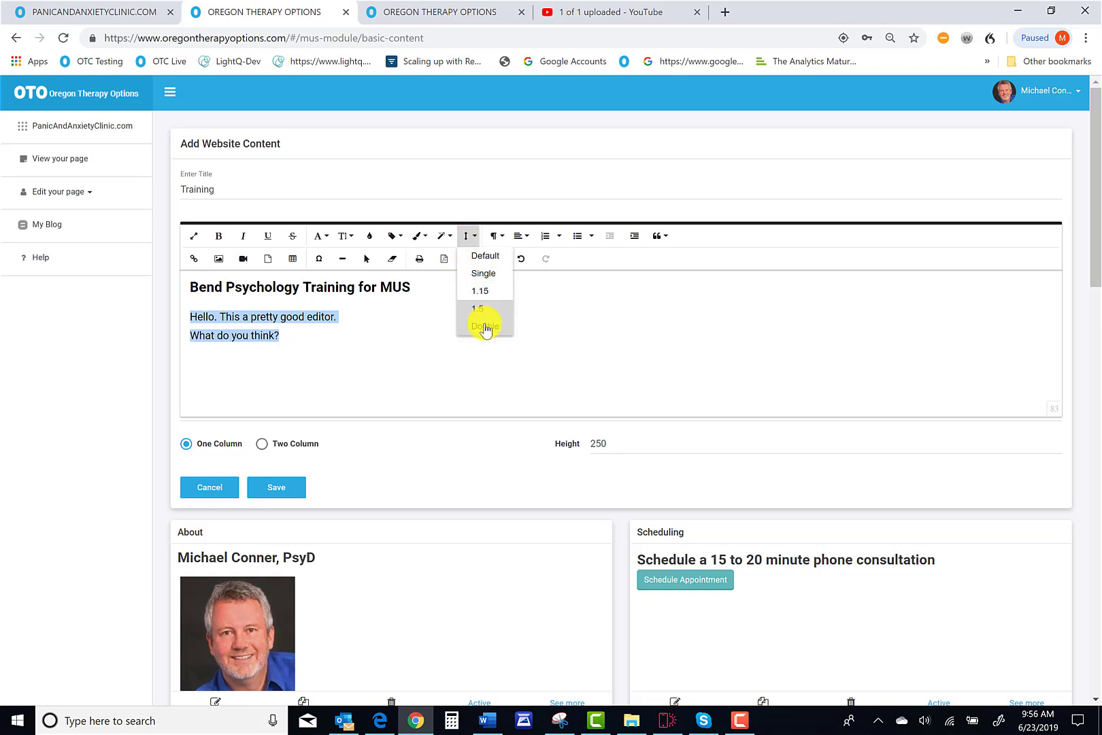
{"action": "left_click", "coordinate": [485, 322]}
{"action": "left_click", "coordinate": [469, 237]}
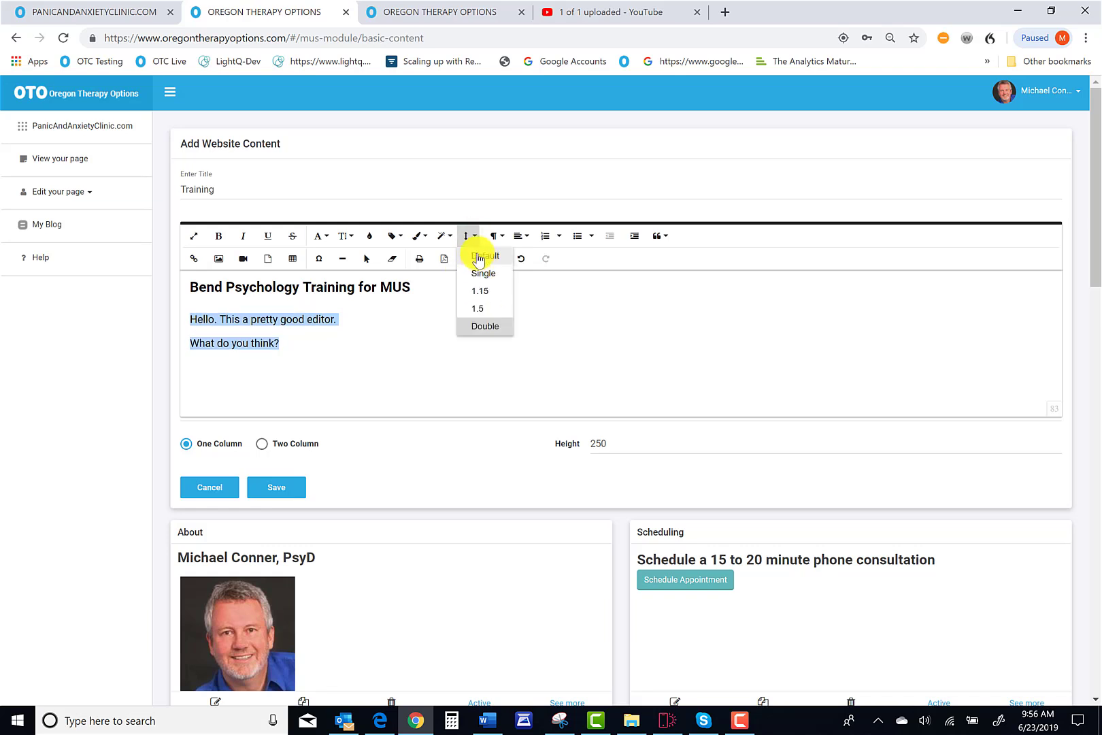
{"action": "left_click", "coordinate": [476, 257]}
{"action": "left_click", "coordinate": [259, 346]}
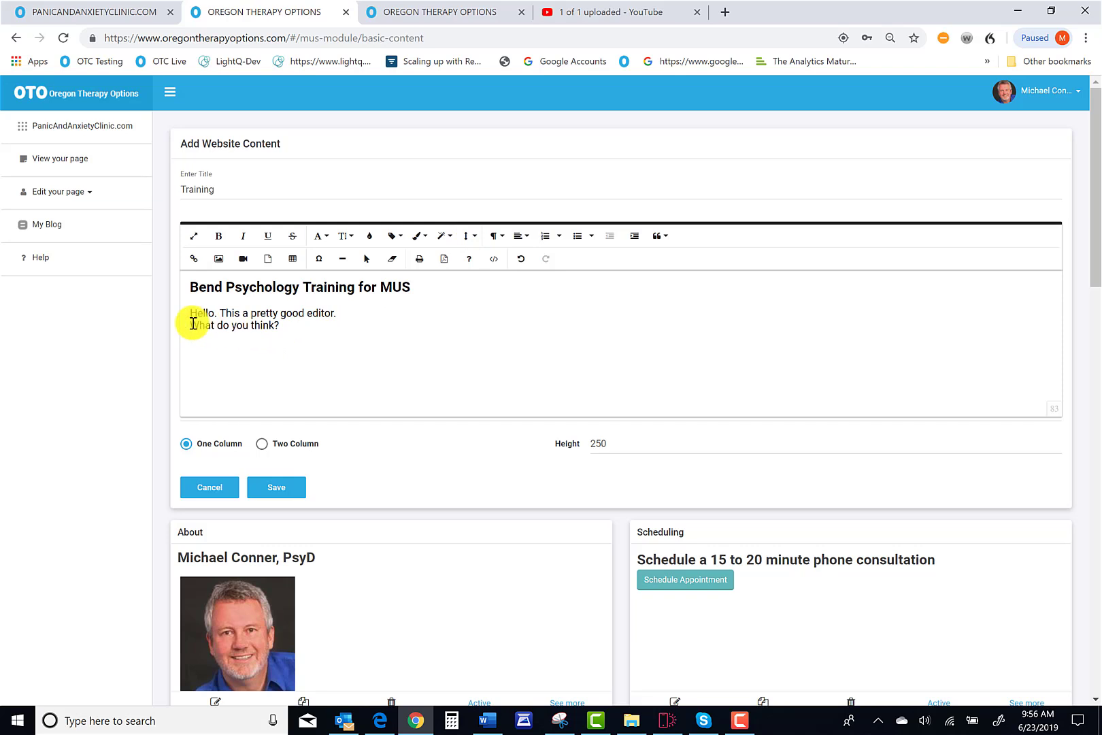
Step: Set the line spacing of the two body lines to 1.15
{"action": "left_click_drag", "start_coordinate": [190, 314], "coordinate": [322, 320]}
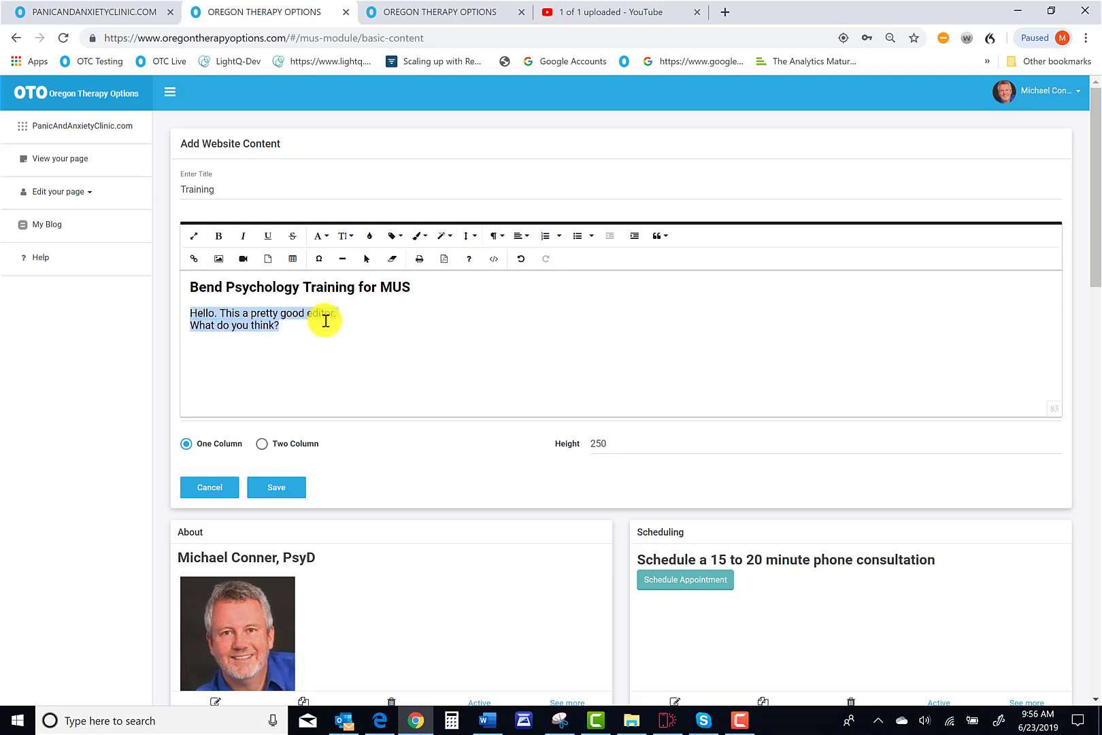
{"action": "left_click", "coordinate": [469, 236]}
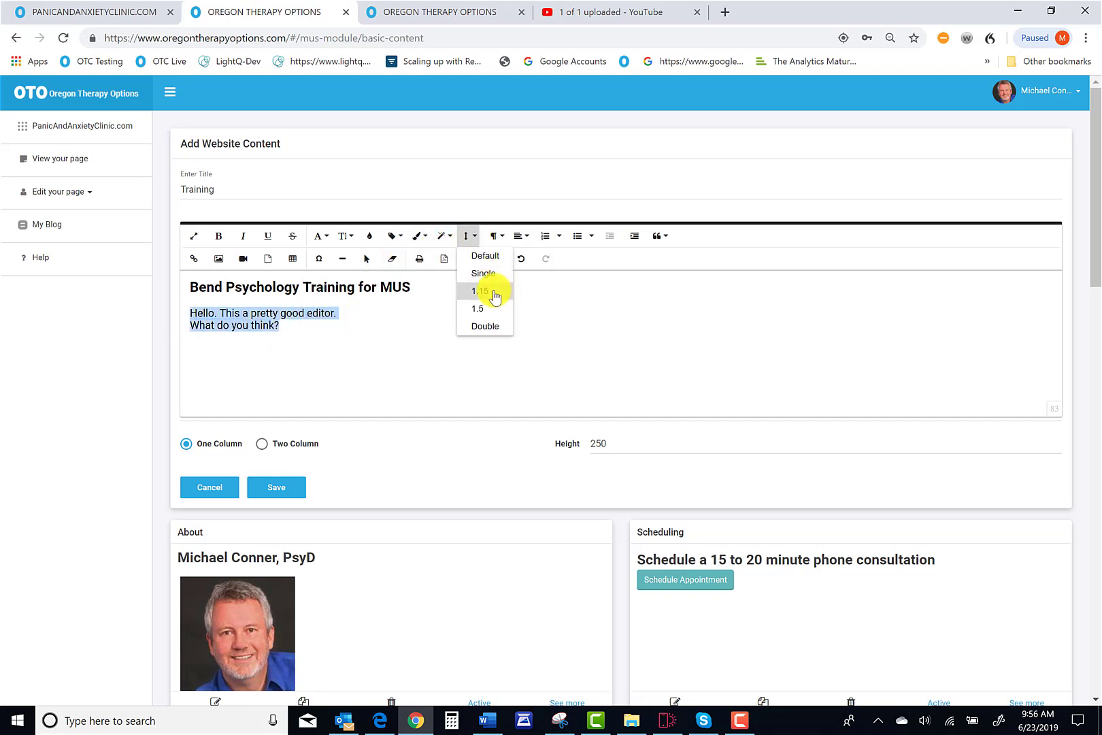
{"action": "left_click", "coordinate": [495, 293]}
{"action": "left_click", "coordinate": [332, 352]}
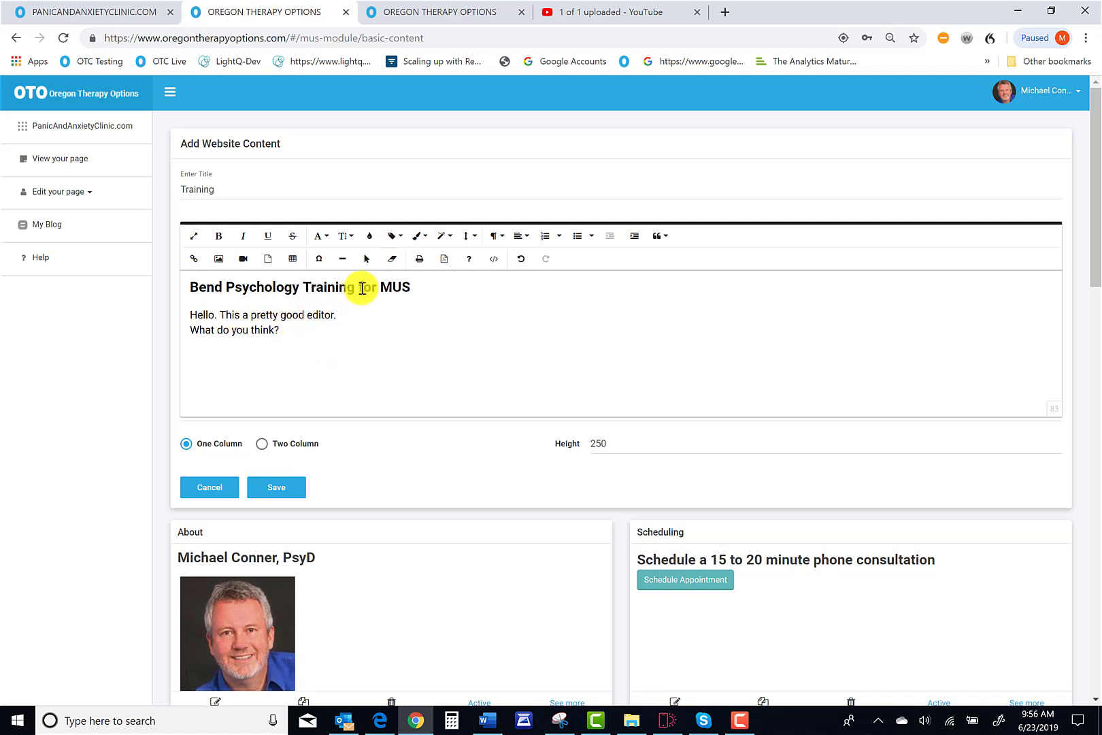
Step: Try the Heading 1, Heading 2 and Heading 3 paragraph formats on the "Bend Psychology Training for MUS" line
{"action": "left_click", "coordinate": [500, 237]}
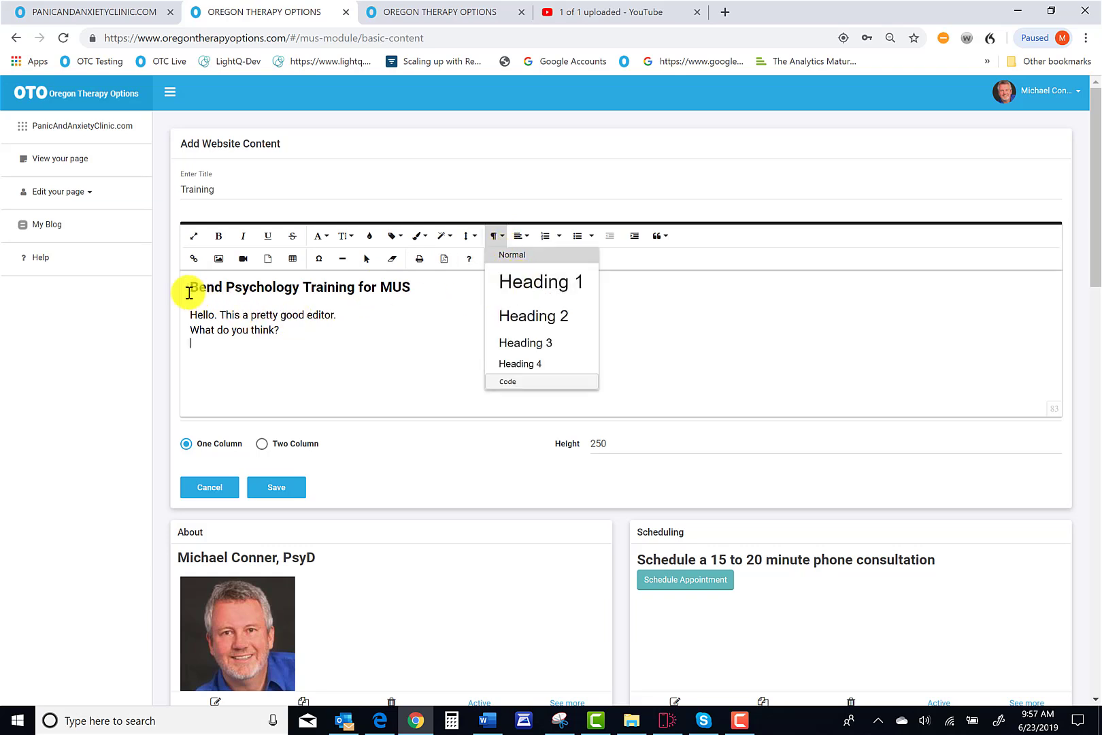
{"action": "left_click_drag", "start_coordinate": [189, 287], "coordinate": [447, 288]}
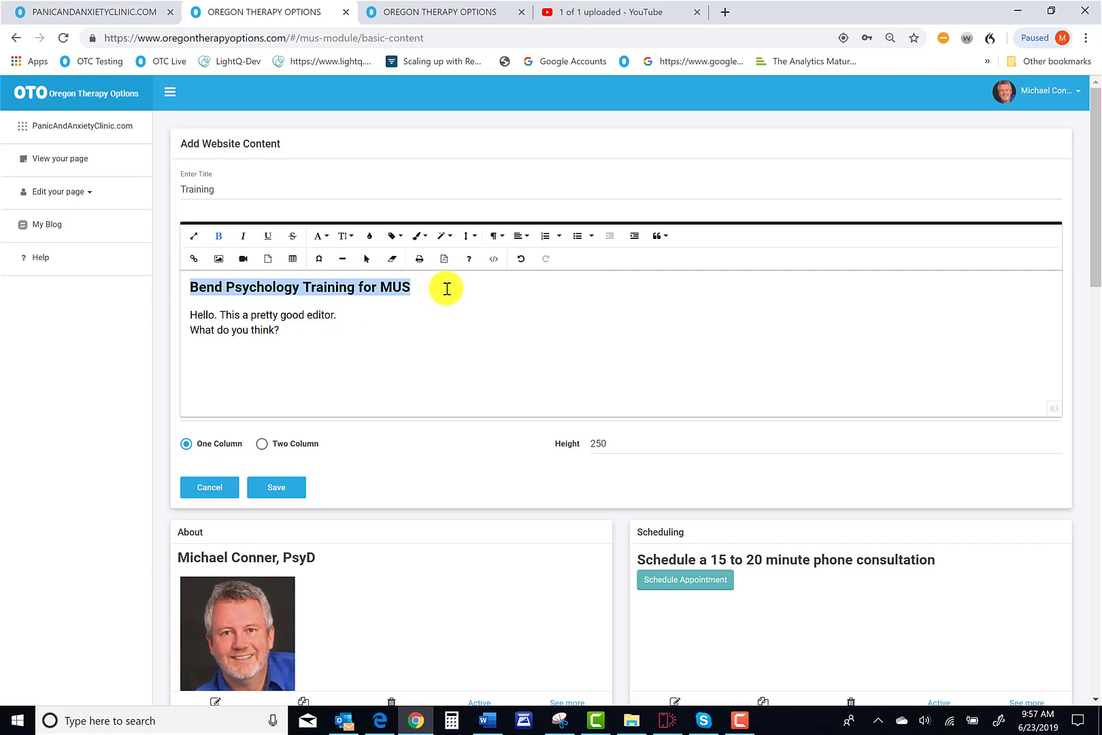
{"action": "left_click", "coordinate": [501, 241]}
{"action": "left_click", "coordinate": [511, 286]}
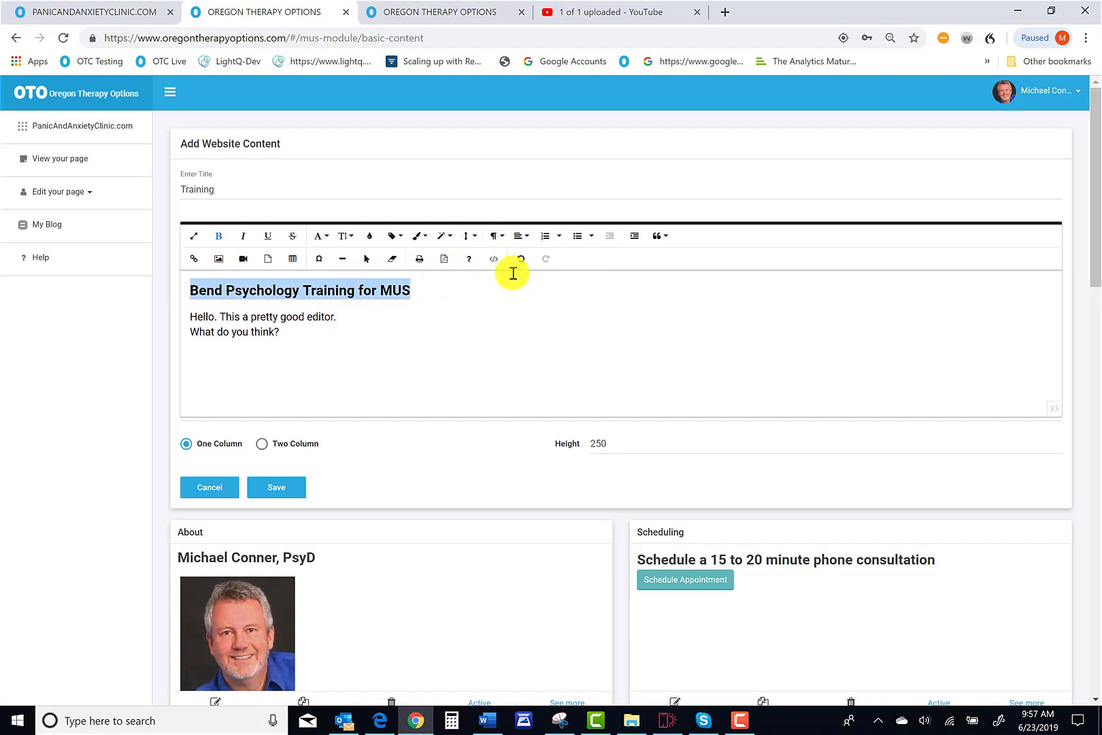
{"action": "left_click", "coordinate": [496, 239]}
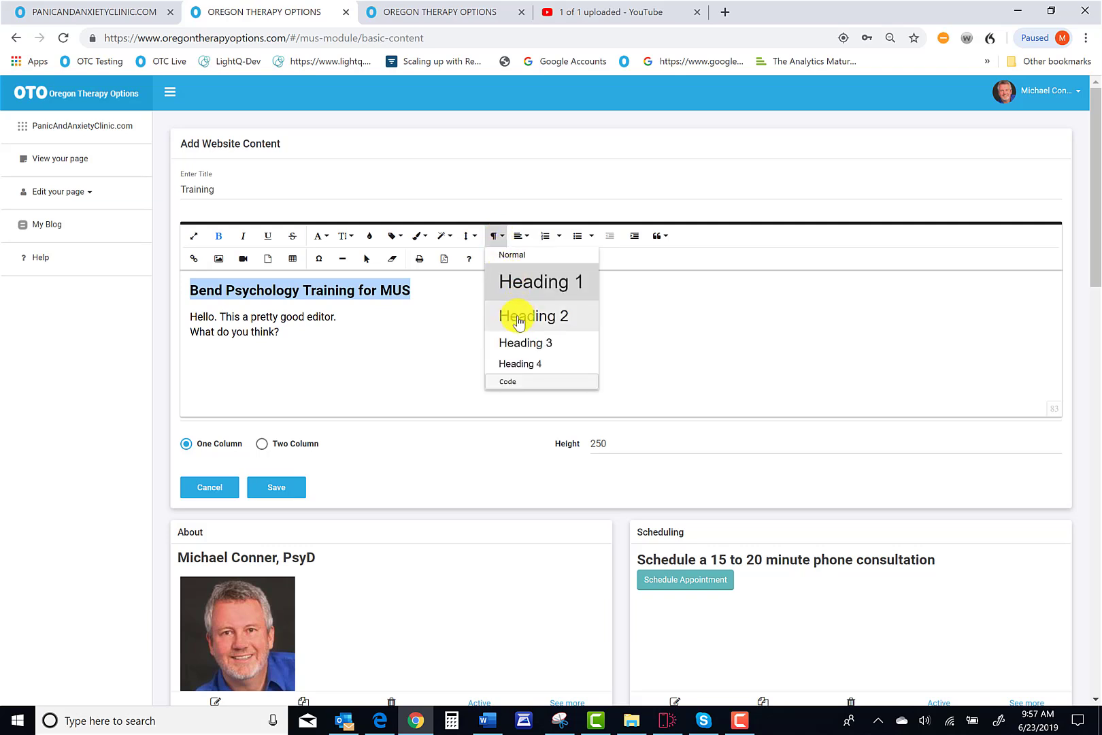
{"action": "left_click", "coordinate": [518, 322]}
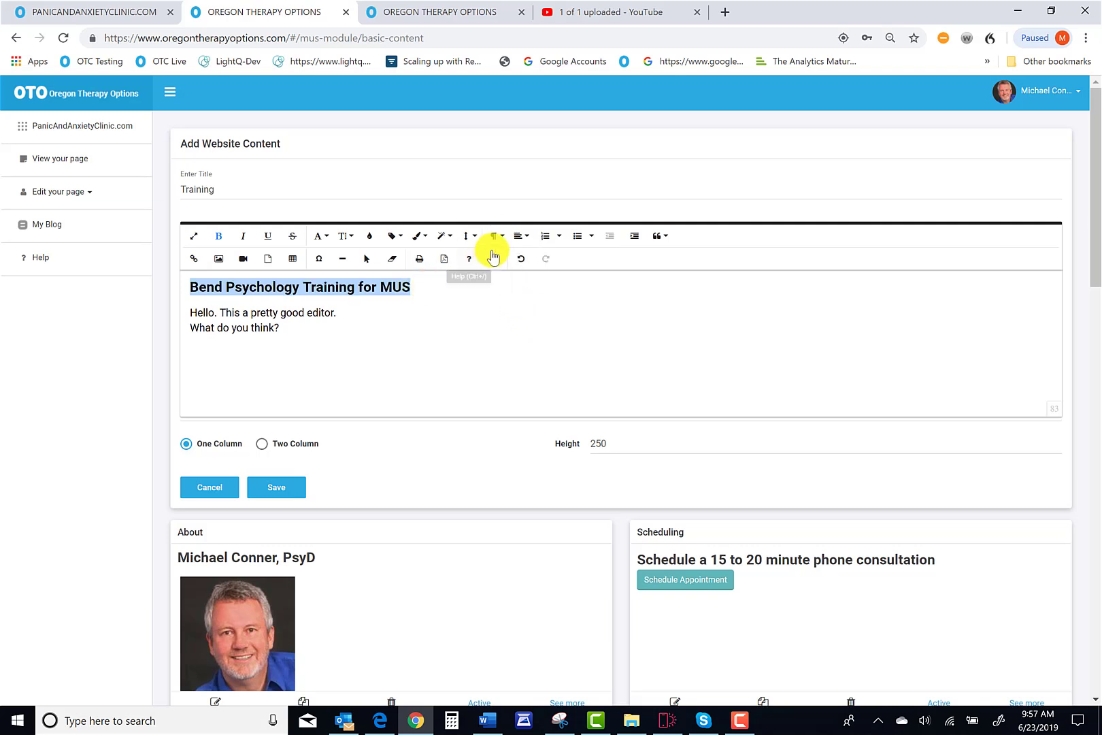
{"action": "left_click", "coordinate": [500, 239]}
{"action": "left_click", "coordinate": [516, 346]}
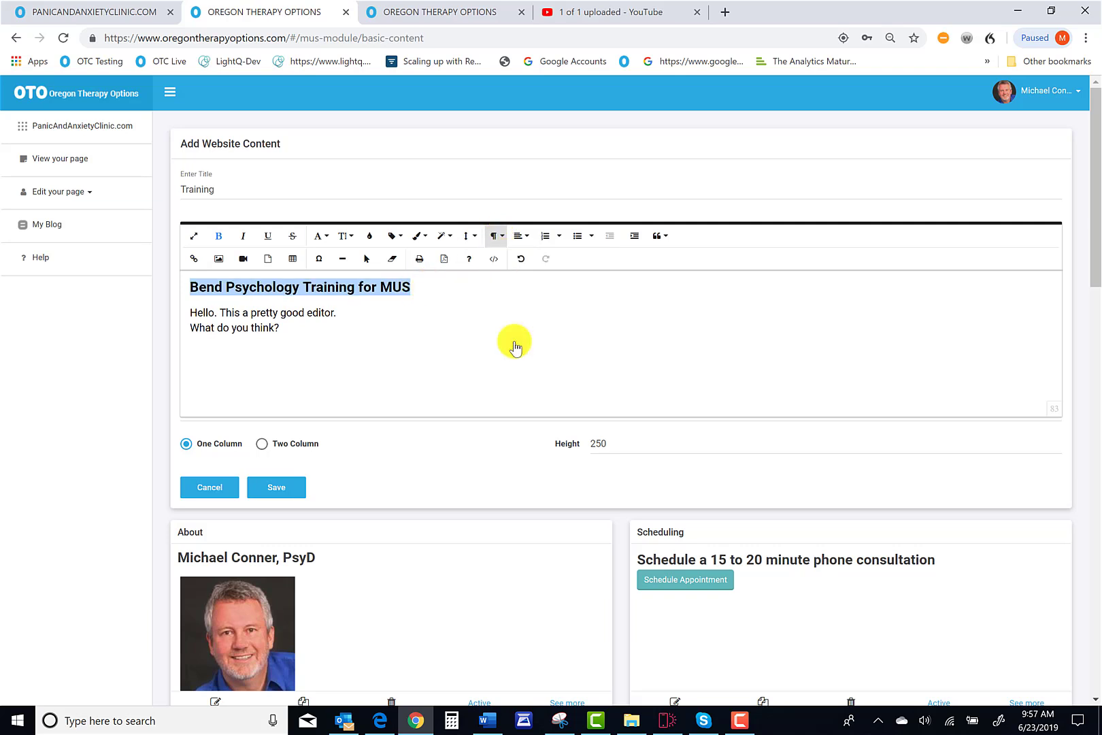
{"action": "left_click", "coordinate": [502, 240]}
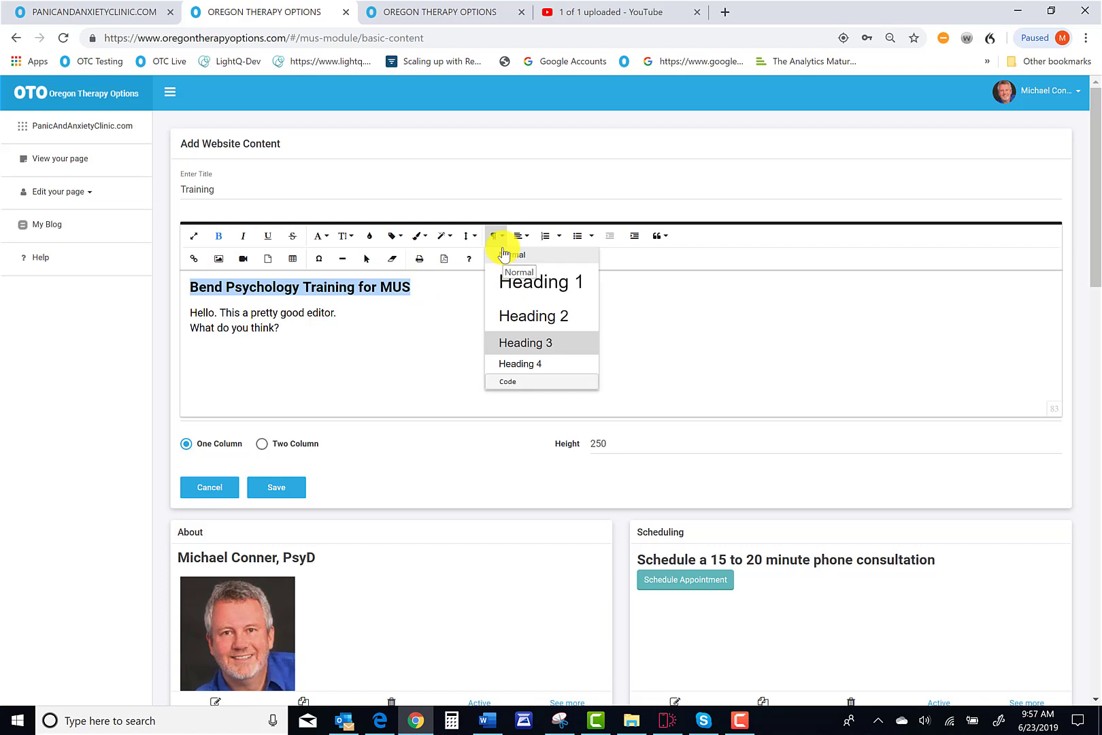
{"action": "left_click", "coordinate": [444, 342]}
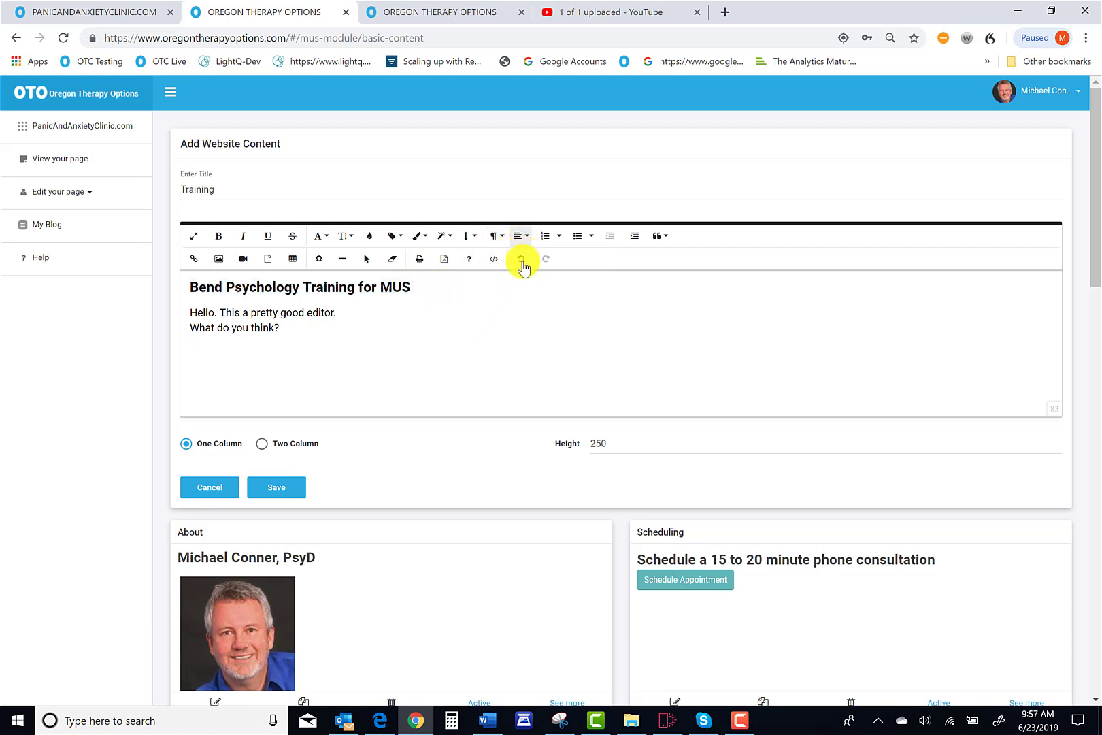
Step: Undo the heading format changes on the training line
{"action": "left_click", "coordinate": [522, 263]}
{"action": "left_click", "coordinate": [523, 262]}
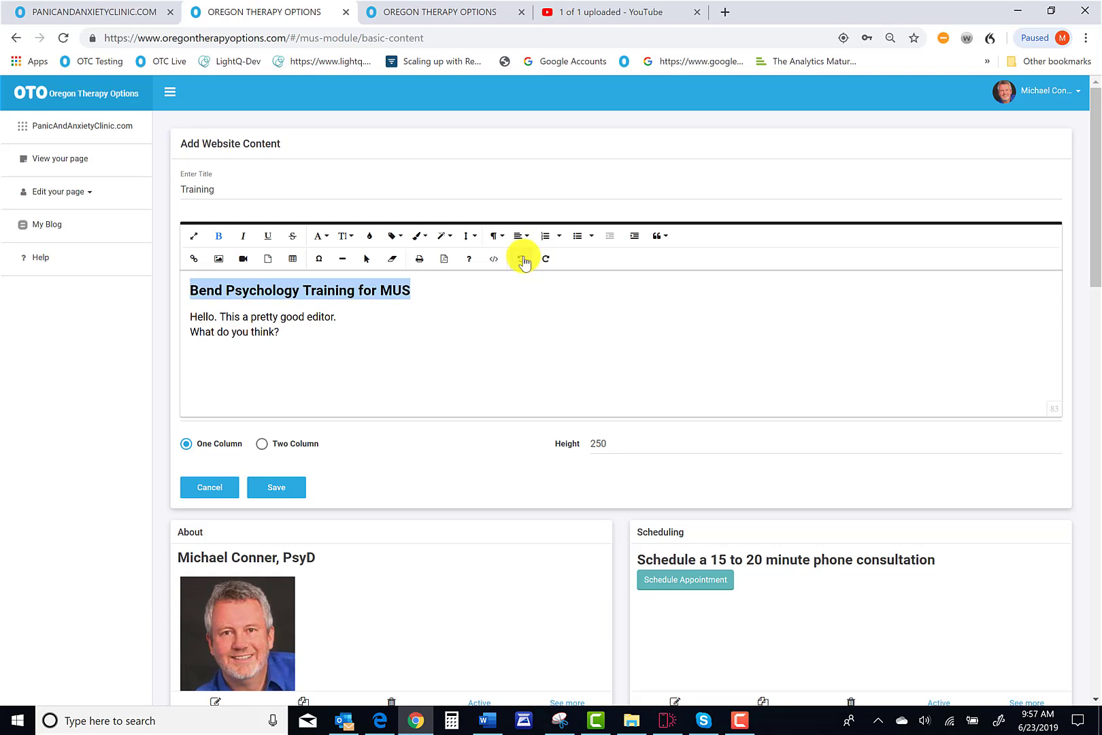
{"action": "left_click", "coordinate": [522, 262]}
{"action": "left_click", "coordinate": [523, 263]}
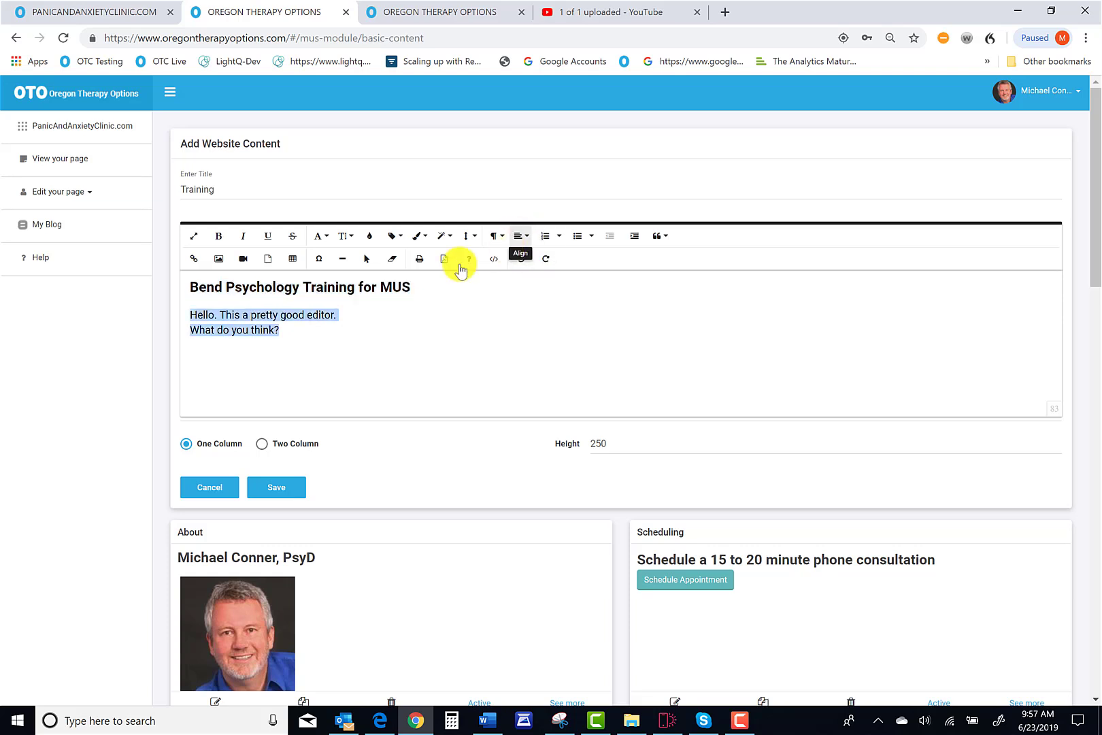
Step: Try center and right alignment on the two body lines and finish with justified alignment
{"action": "left_click", "coordinate": [261, 342]}
{"action": "left_click_drag", "start_coordinate": [184, 315], "coordinate": [356, 327]}
{"action": "left_click", "coordinate": [524, 239]}
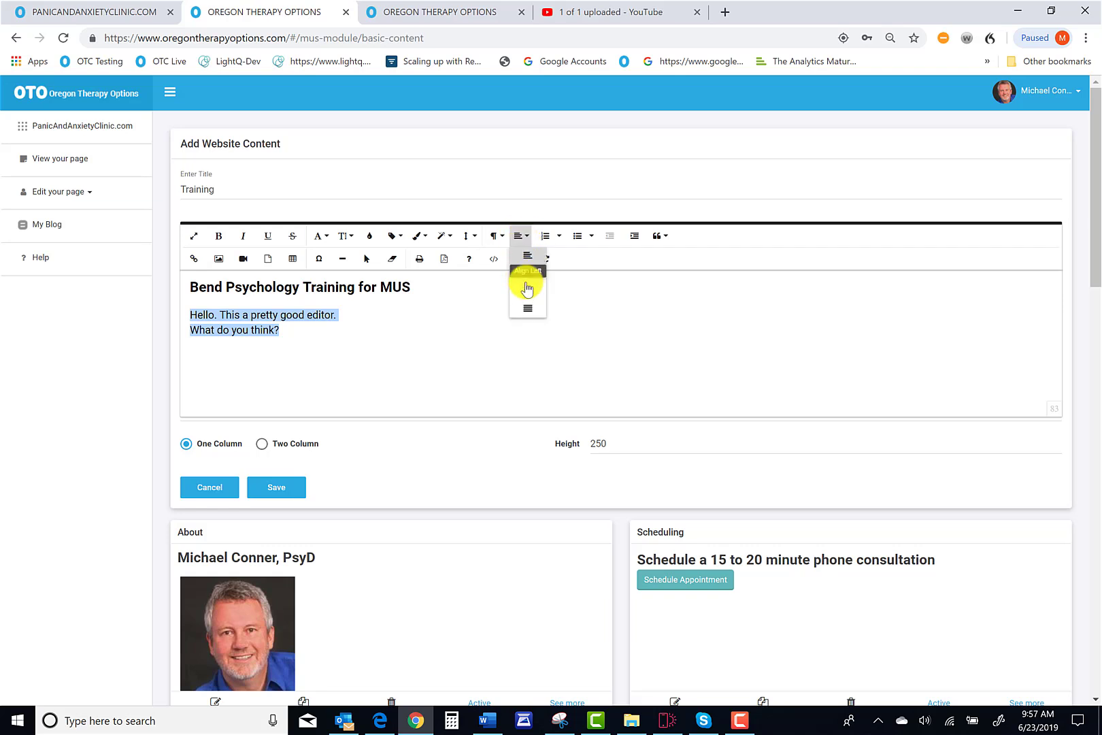
{"action": "left_click", "coordinate": [526, 241]}
{"action": "left_click", "coordinate": [529, 276]}
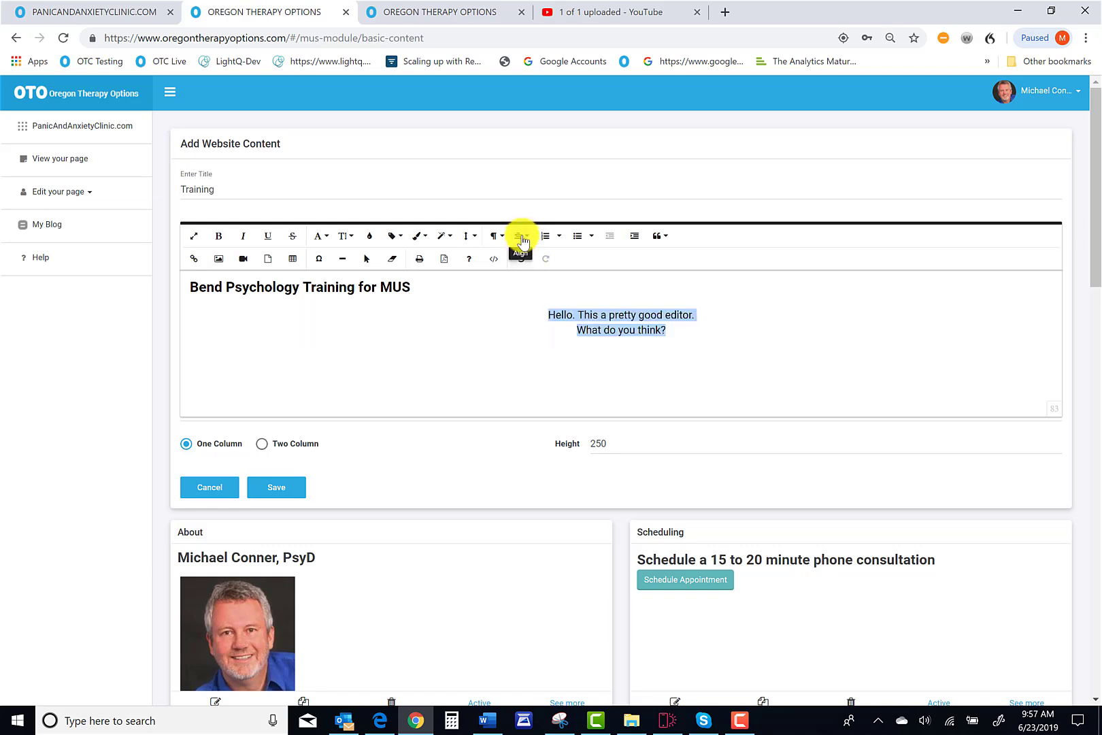
{"action": "left_click", "coordinate": [524, 239]}
{"action": "left_click", "coordinate": [528, 294]}
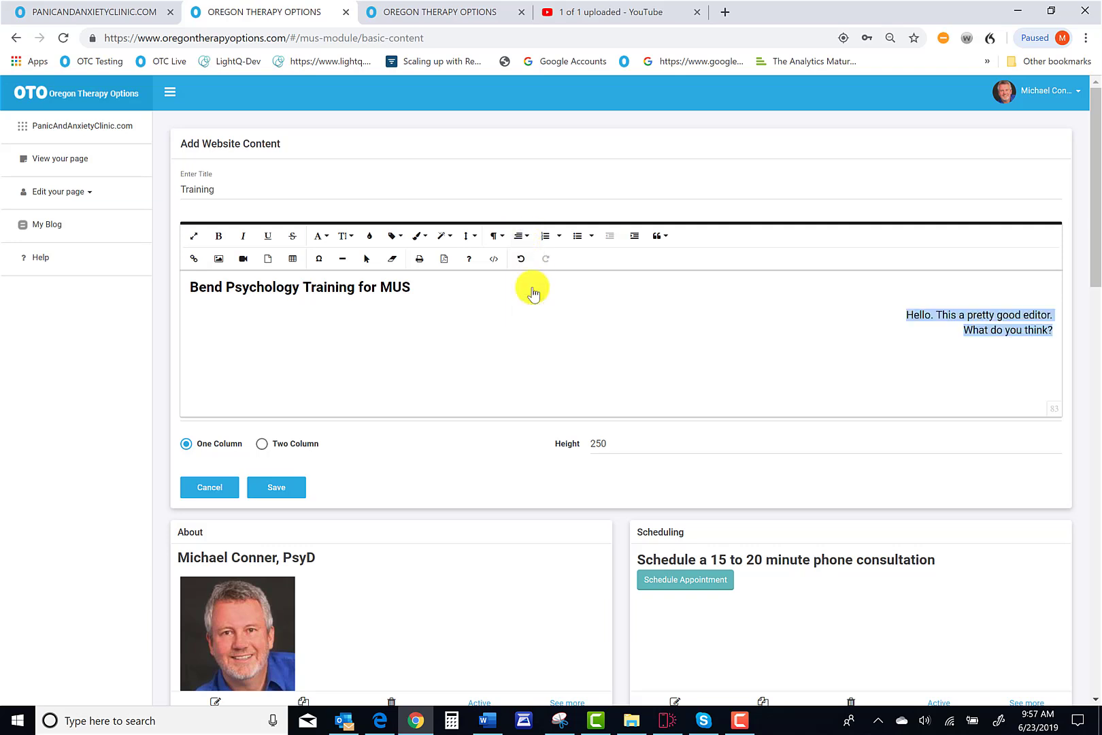
{"action": "left_click", "coordinate": [524, 238]}
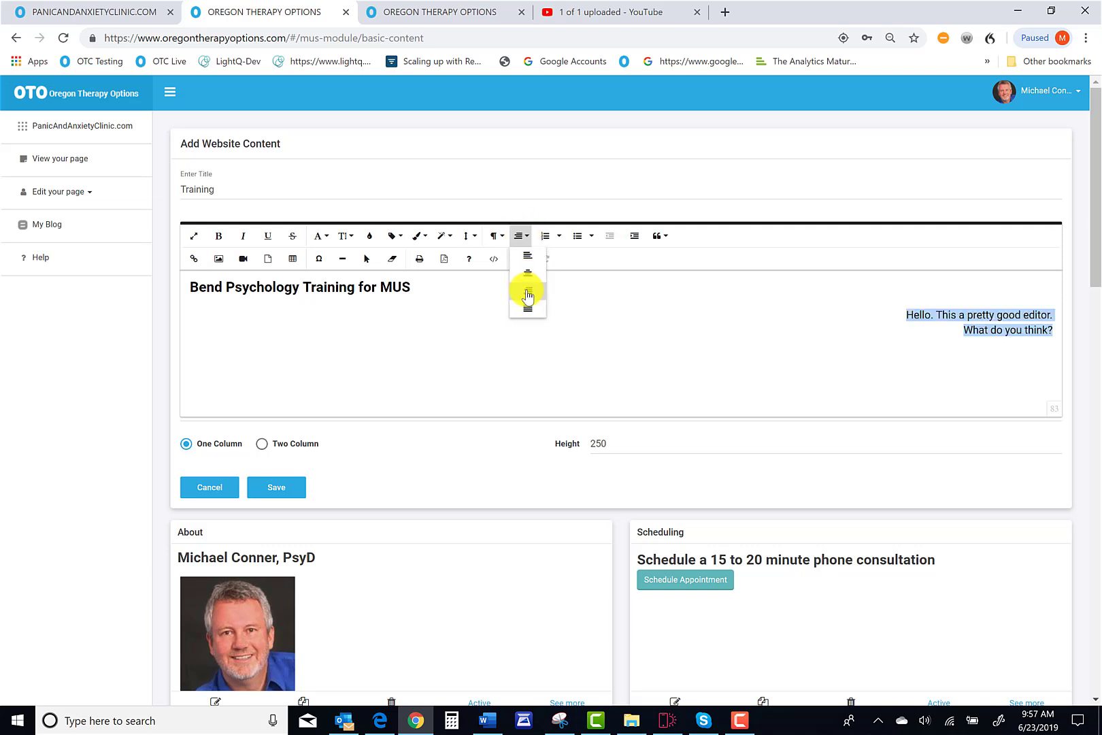
{"action": "left_click", "coordinate": [530, 307]}
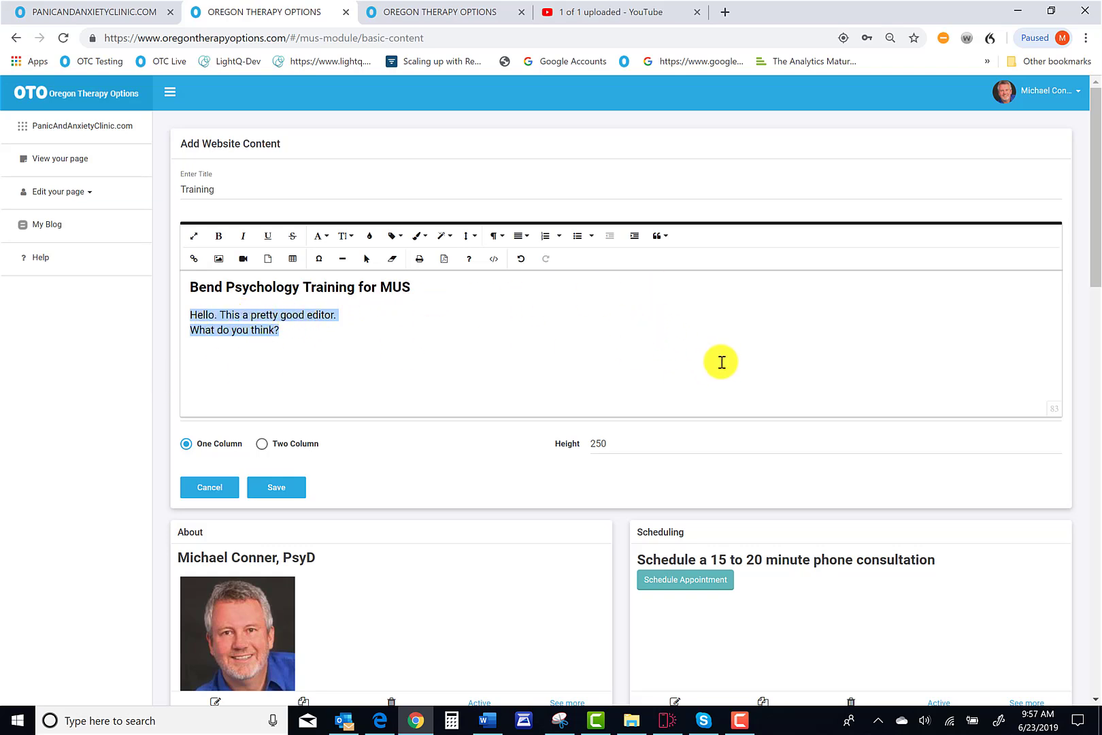
Step: Turn the two body lines into a numbered list in the Default style, toggling the numbering off and on again
{"action": "left_click", "coordinate": [558, 237]}
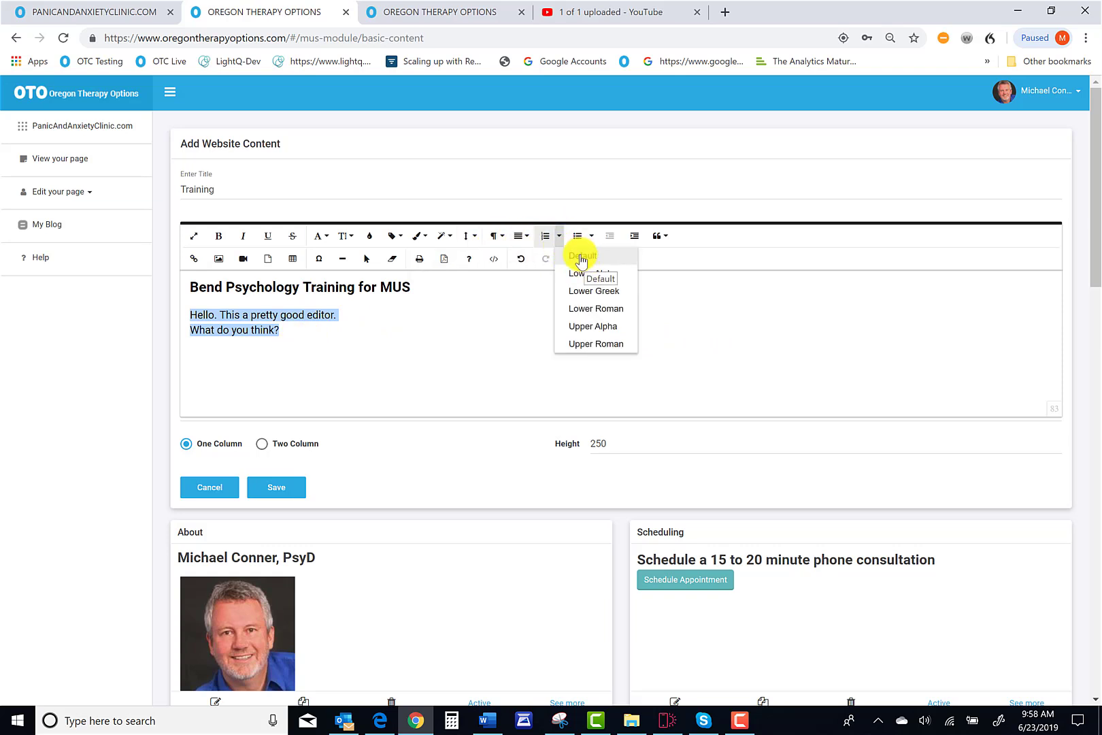
{"action": "left_click", "coordinate": [581, 256]}
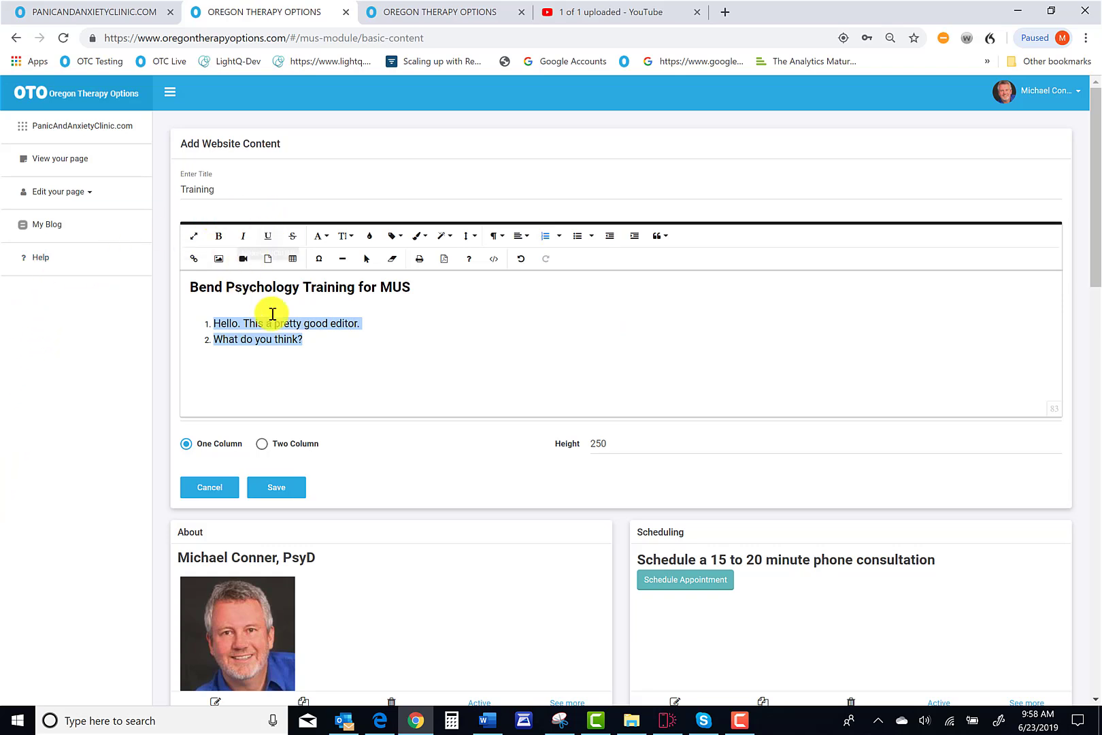
{"action": "left_click", "coordinate": [543, 240]}
{"action": "left_click", "coordinate": [543, 240]}
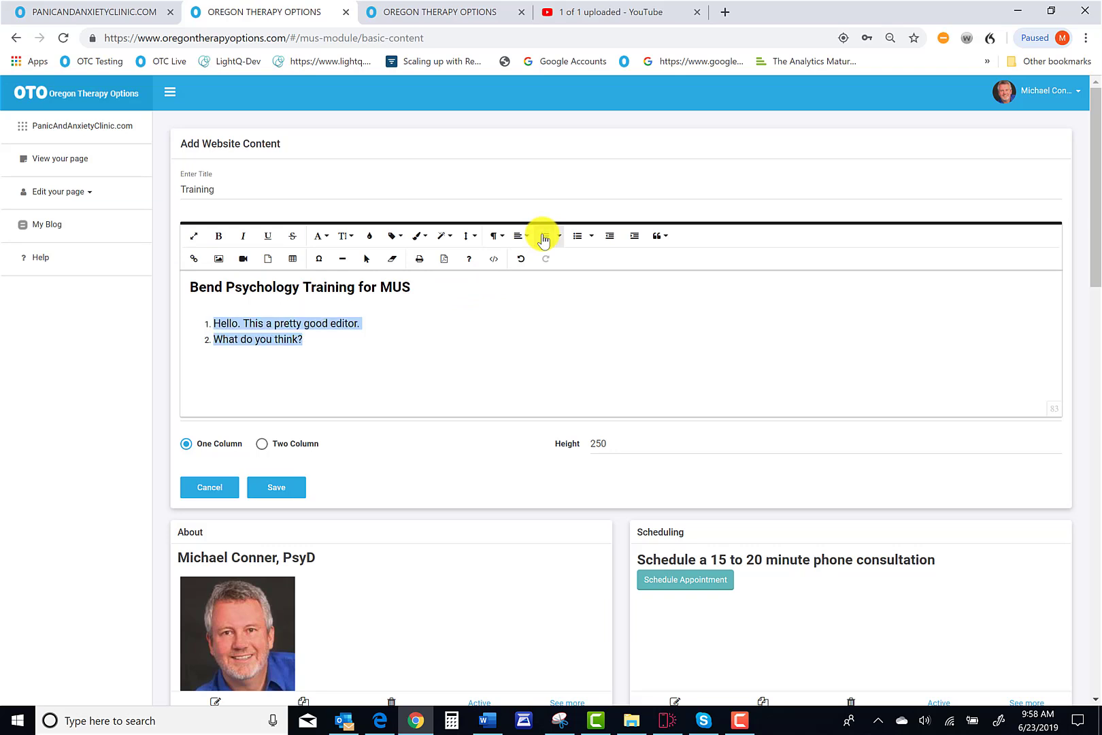
{"action": "left_click", "coordinate": [558, 237]}
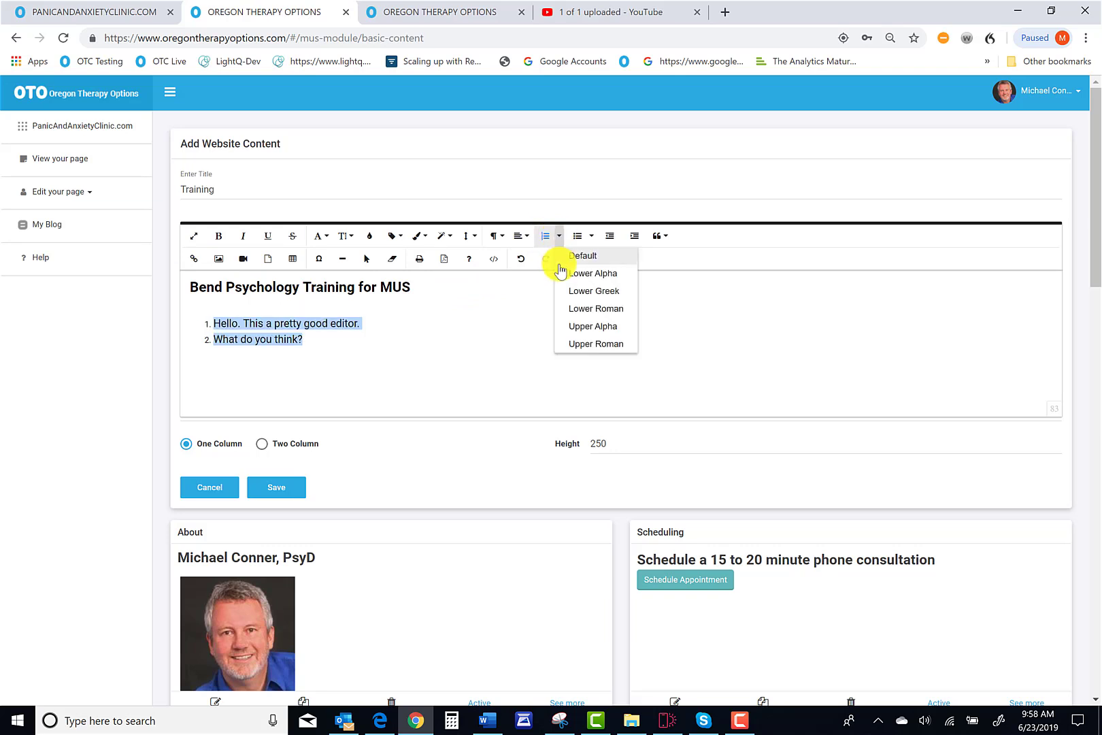
{"action": "left_click", "coordinate": [583, 258]}
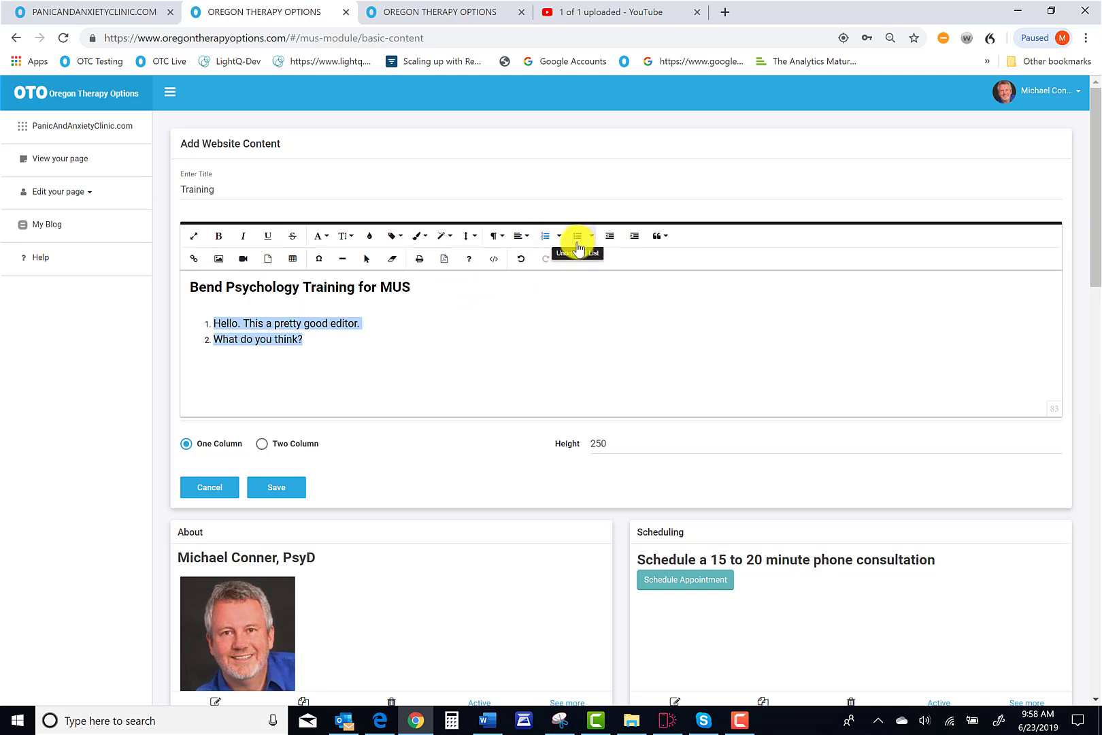
{"action": "left_click", "coordinate": [544, 238]}
{"action": "left_click", "coordinate": [548, 237]}
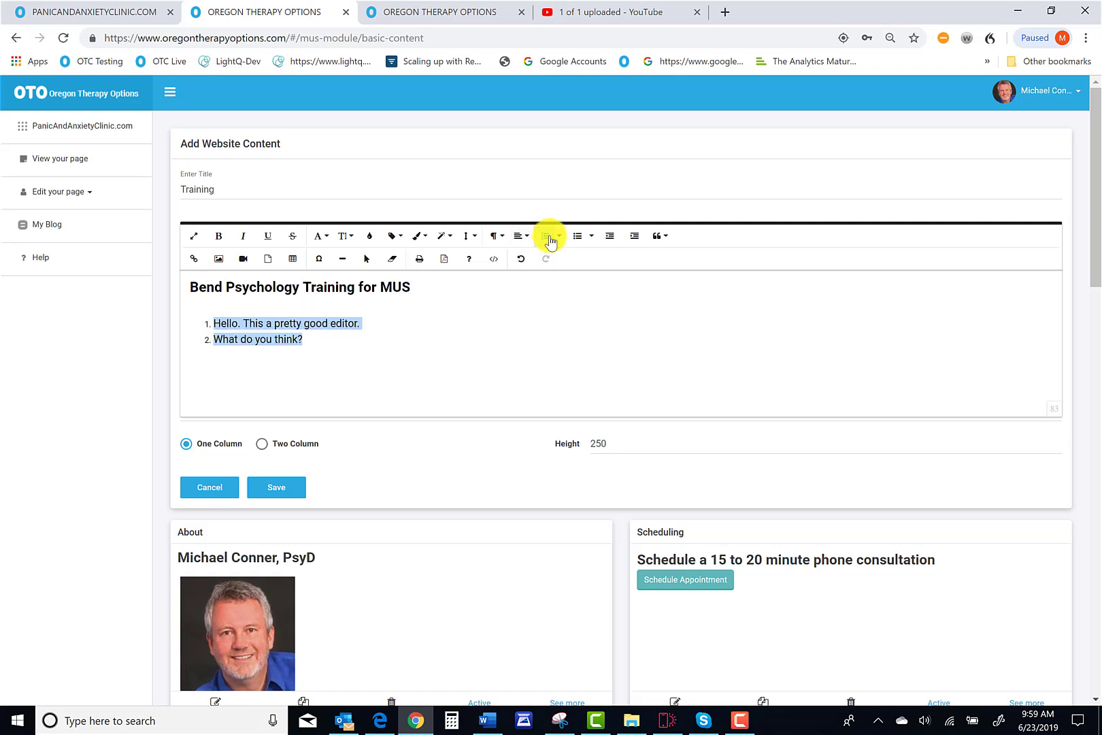
Step: Try Lower Alpha, Lower Greek, Lower Roman and Upper Alpha numbering on the two body lines and remove the numbering
{"action": "left_click", "coordinate": [557, 236]}
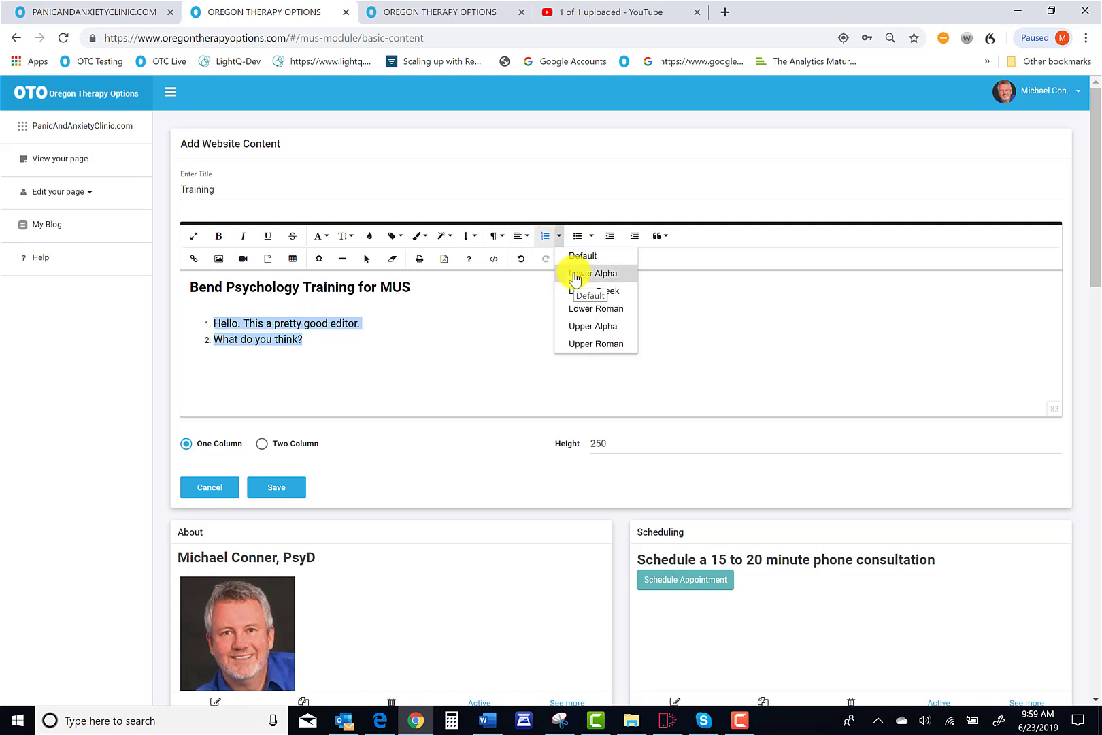
{"action": "left_click", "coordinate": [577, 272]}
{"action": "left_click", "coordinate": [559, 236]}
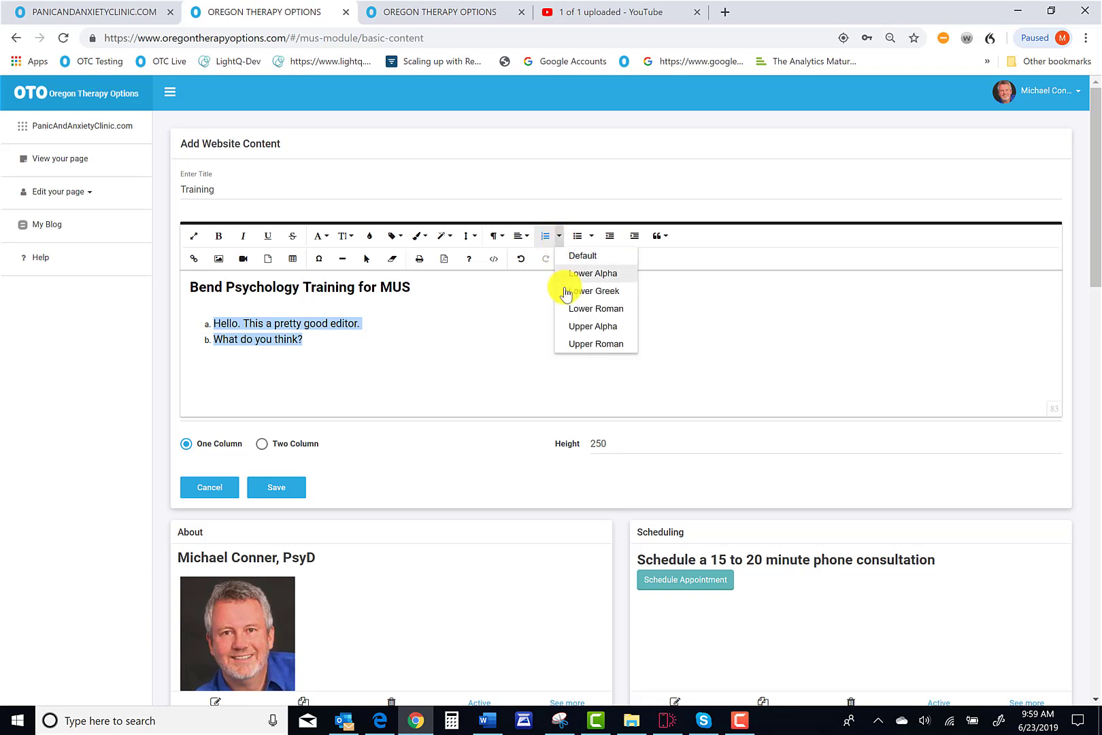
{"action": "left_click", "coordinate": [573, 293]}
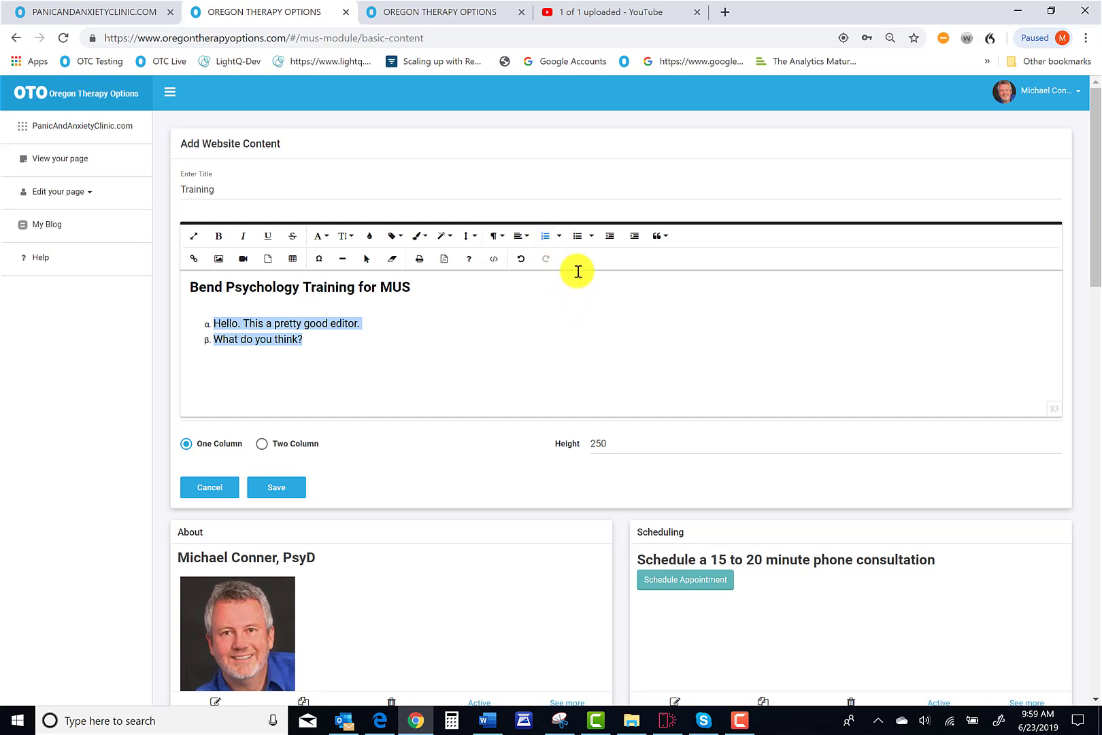
{"action": "left_click", "coordinate": [558, 237]}
{"action": "left_click", "coordinate": [576, 308]}
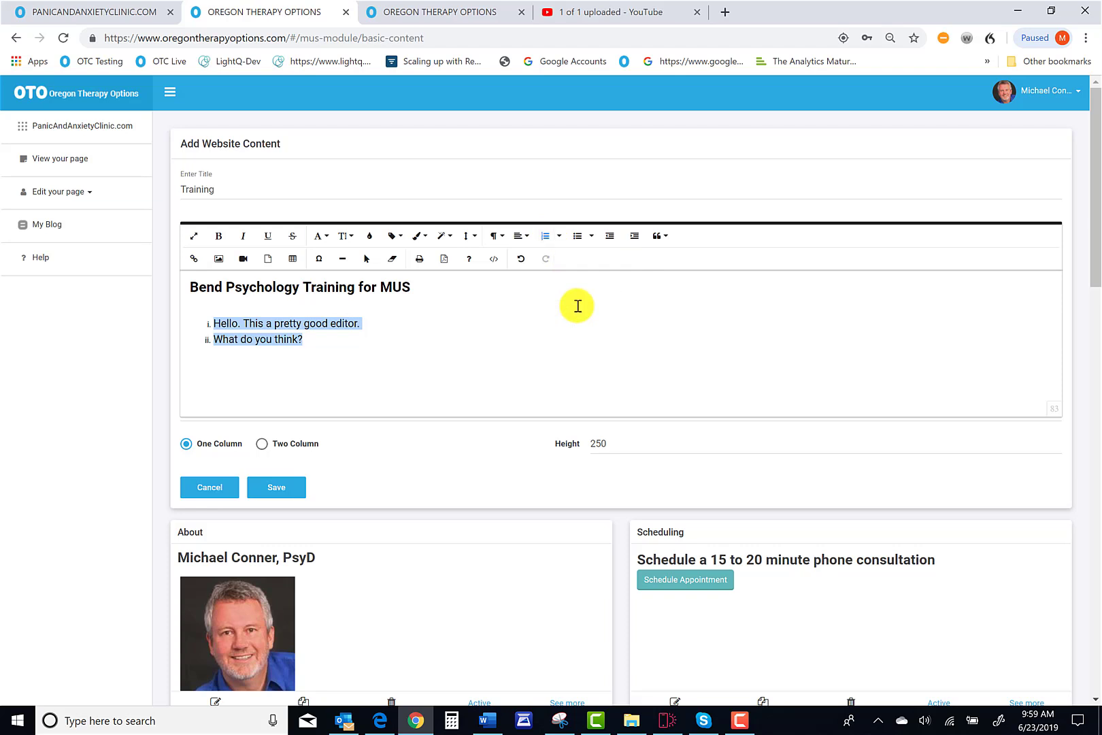
{"action": "left_click", "coordinate": [554, 241]}
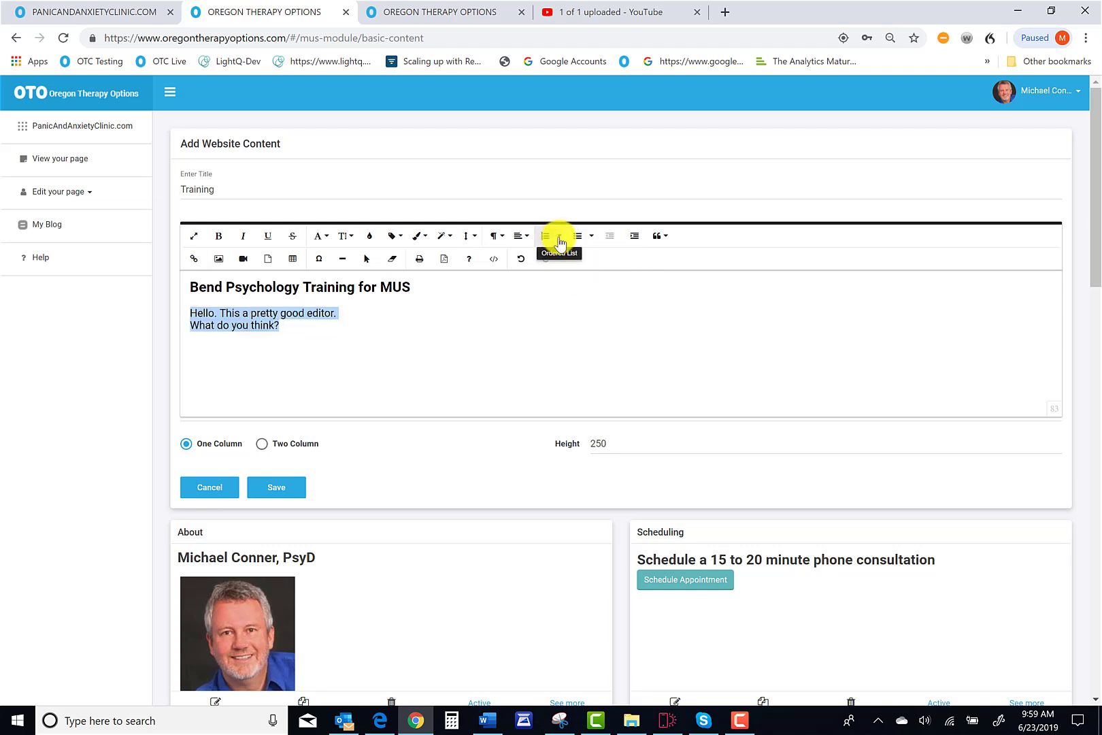
{"action": "left_click", "coordinate": [559, 237]}
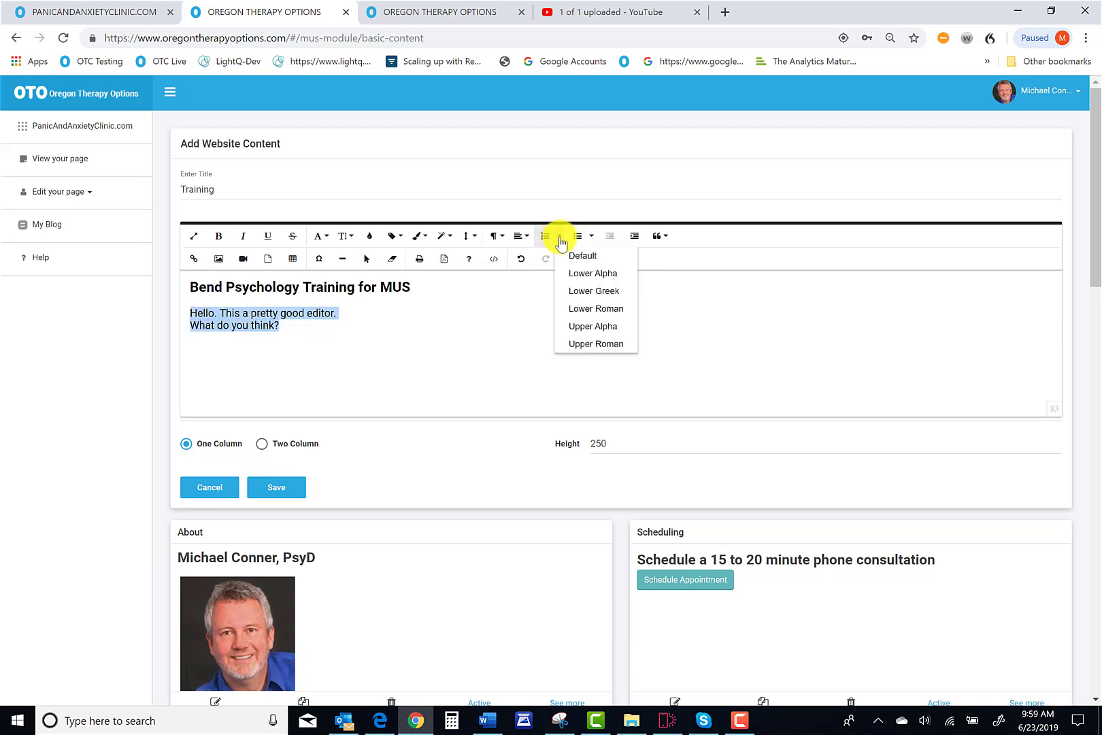
{"action": "left_click", "coordinate": [590, 327]}
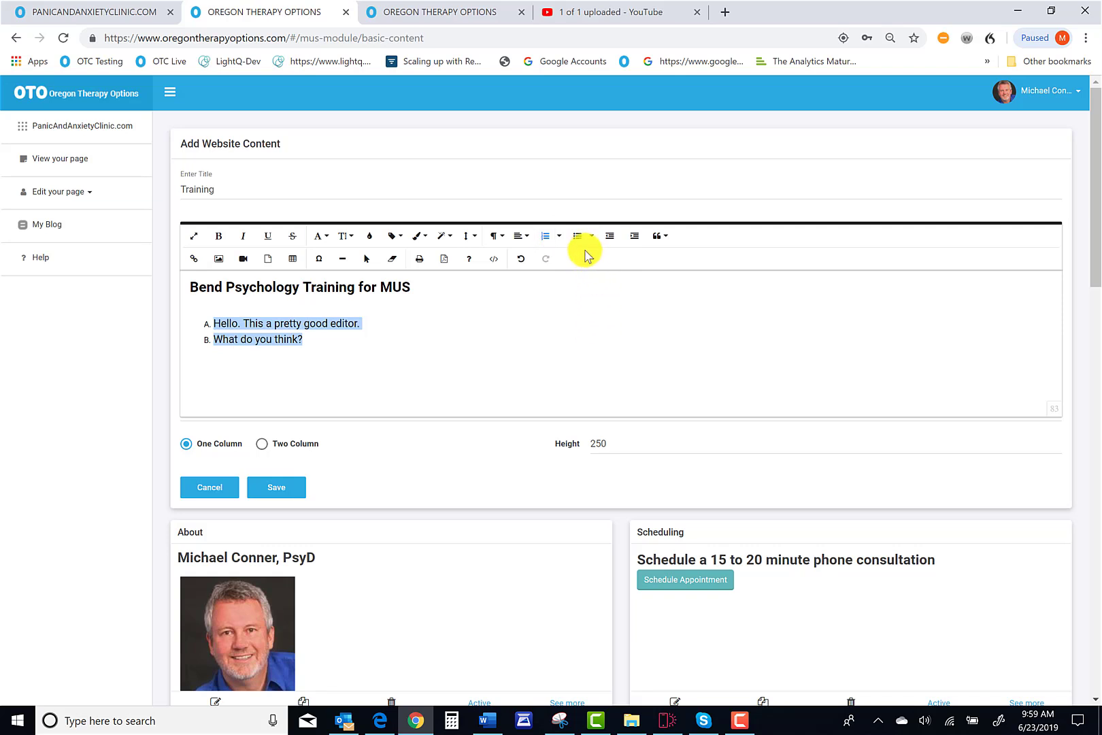
{"action": "left_click", "coordinate": [545, 238]}
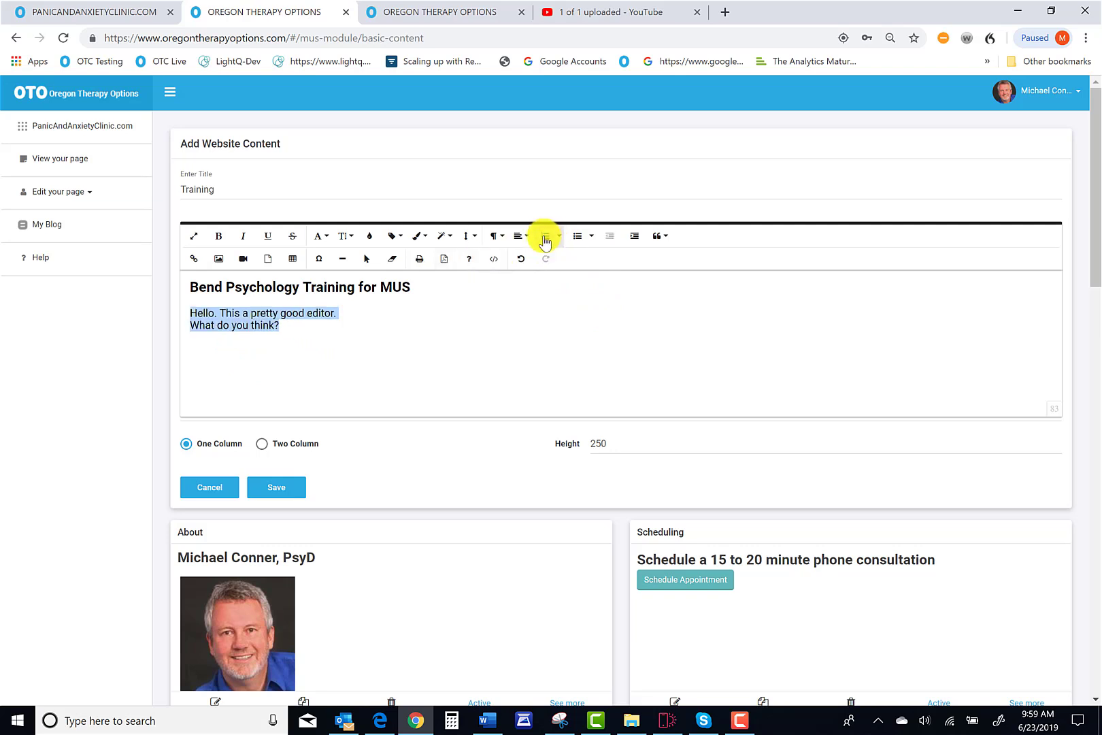
Step: Try Circle, Disc and Square bullets on the two body lines, remove the bullets and clear the selection
{"action": "left_click", "coordinate": [592, 237]}
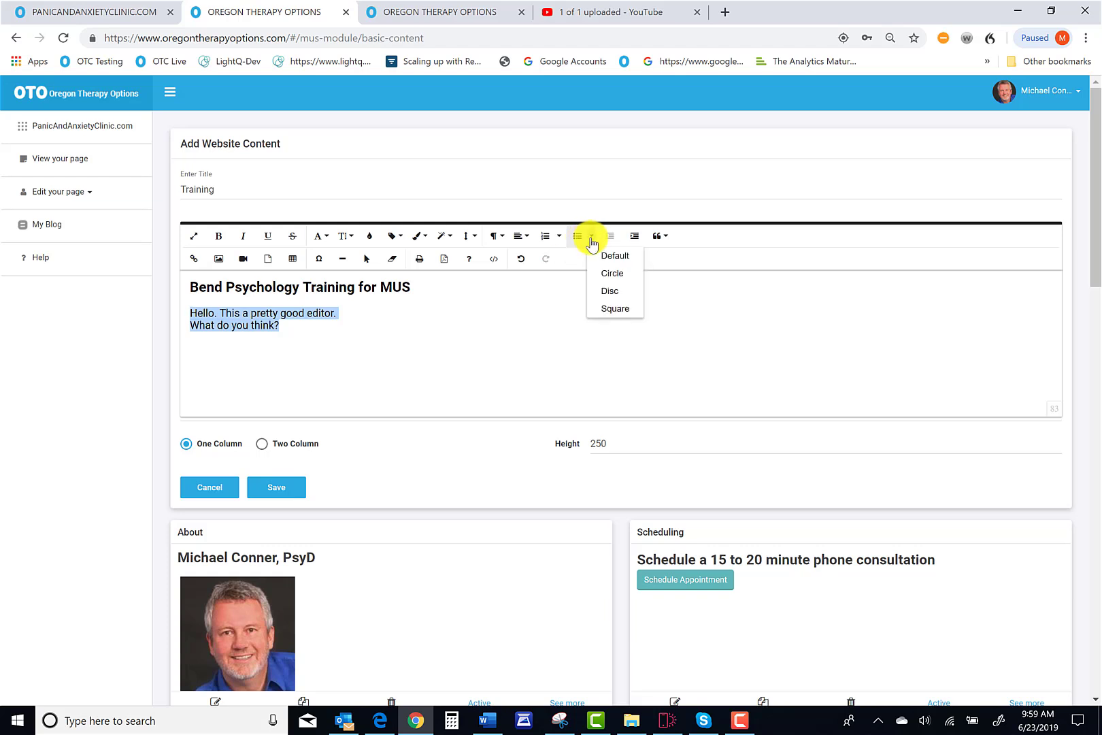
{"action": "left_click", "coordinate": [611, 275]}
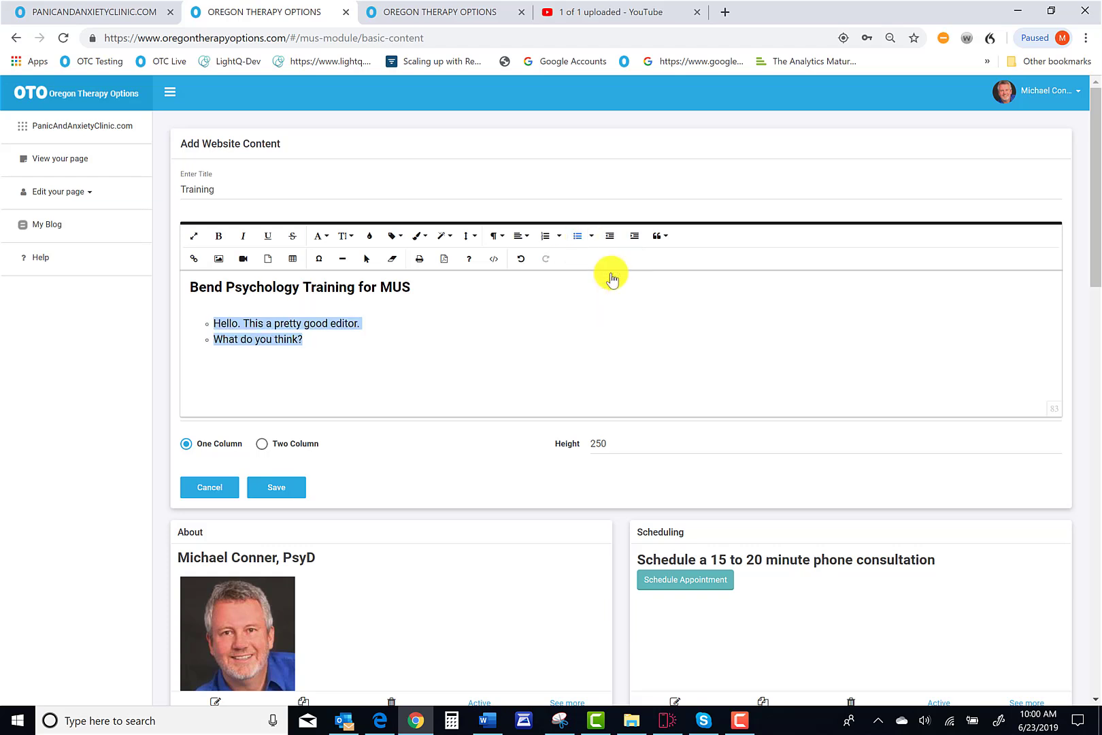
{"action": "left_click", "coordinate": [590, 236]}
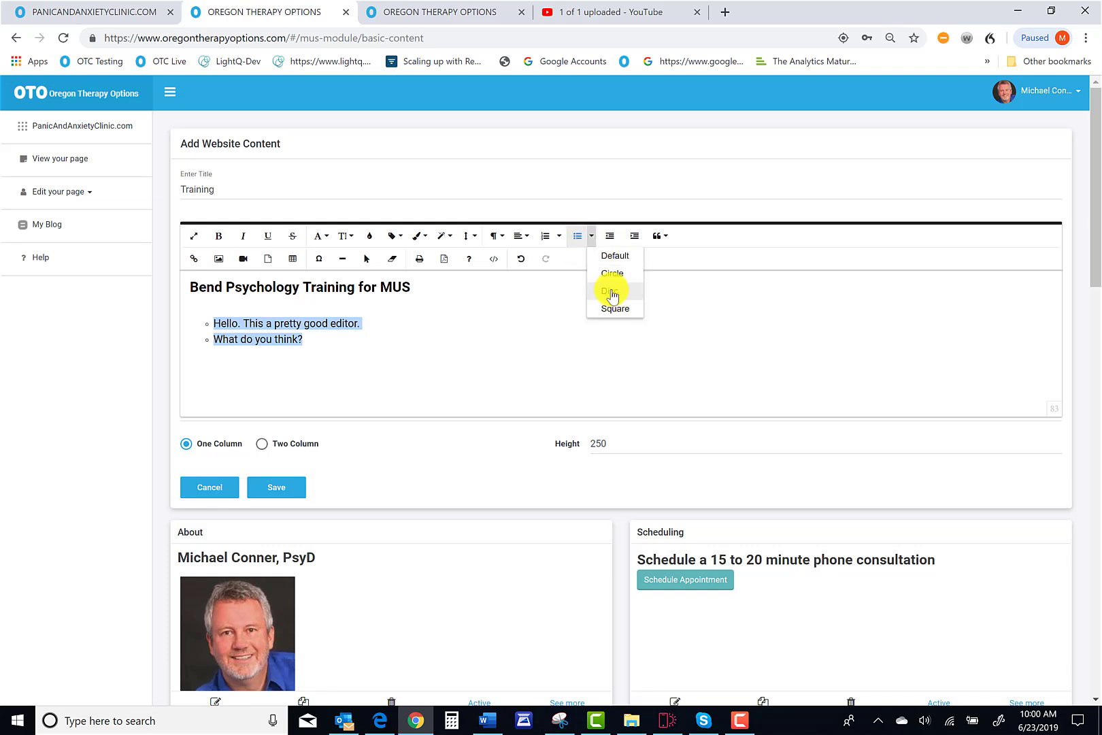
{"action": "left_click", "coordinate": [609, 292]}
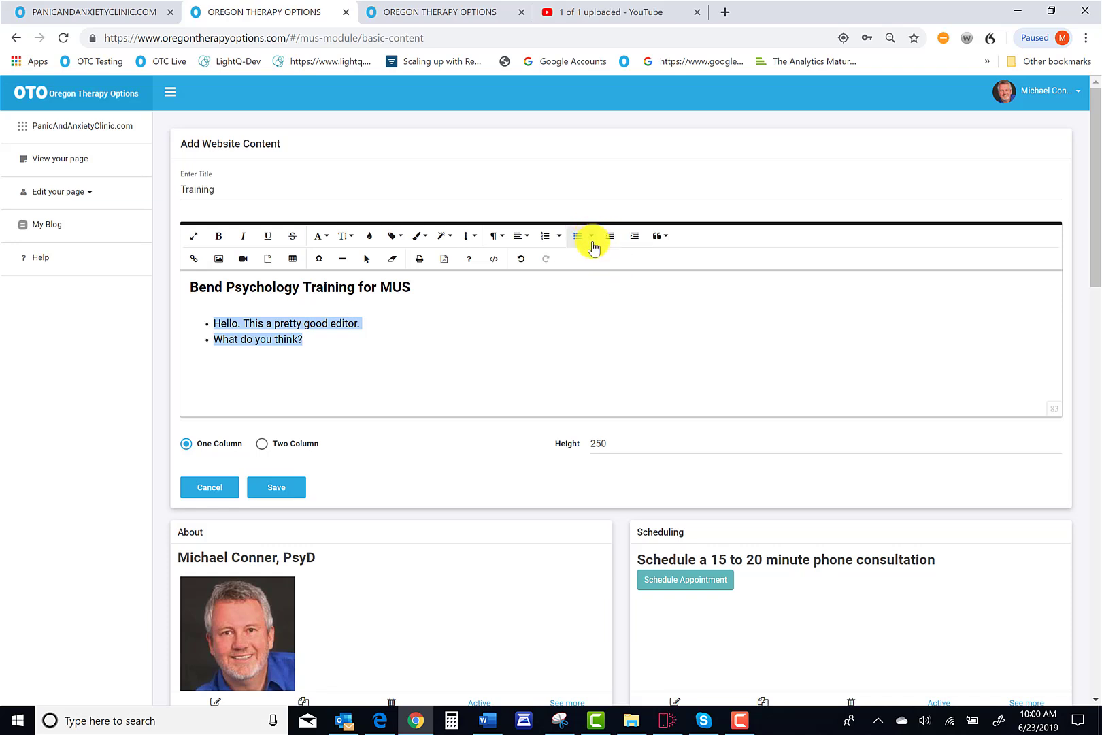
{"action": "left_click", "coordinate": [591, 237]}
{"action": "left_click", "coordinate": [607, 309]}
{"action": "left_click", "coordinate": [591, 237]}
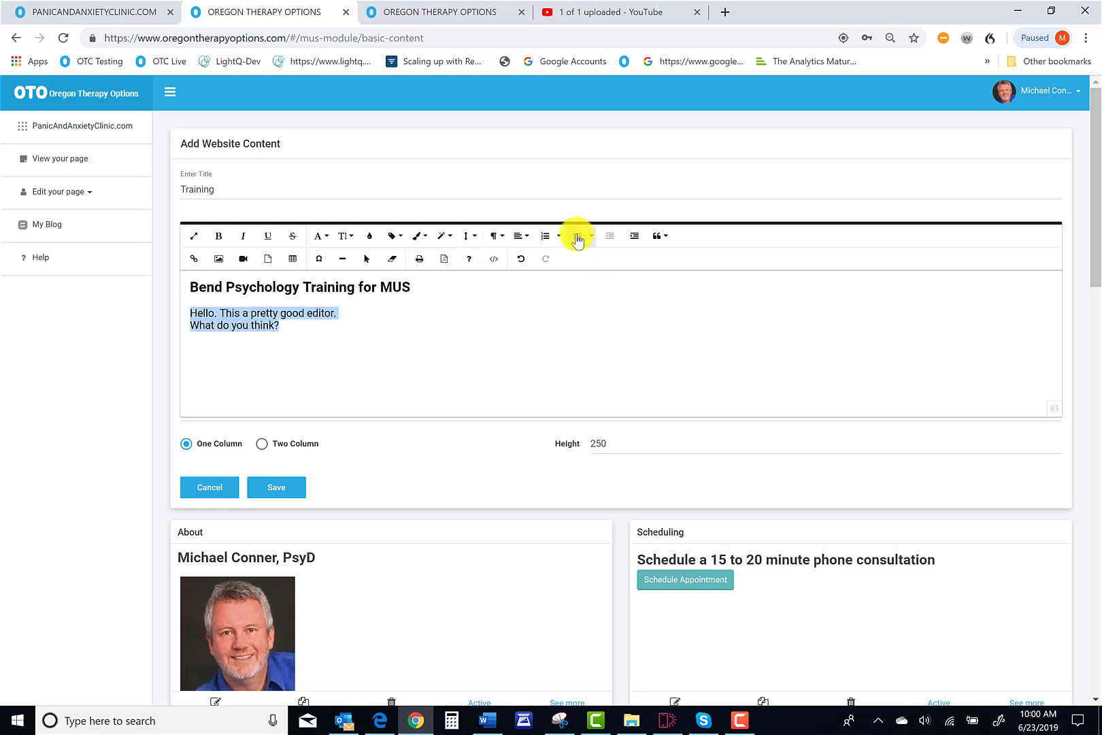
{"action": "left_click", "coordinate": [310, 326]}
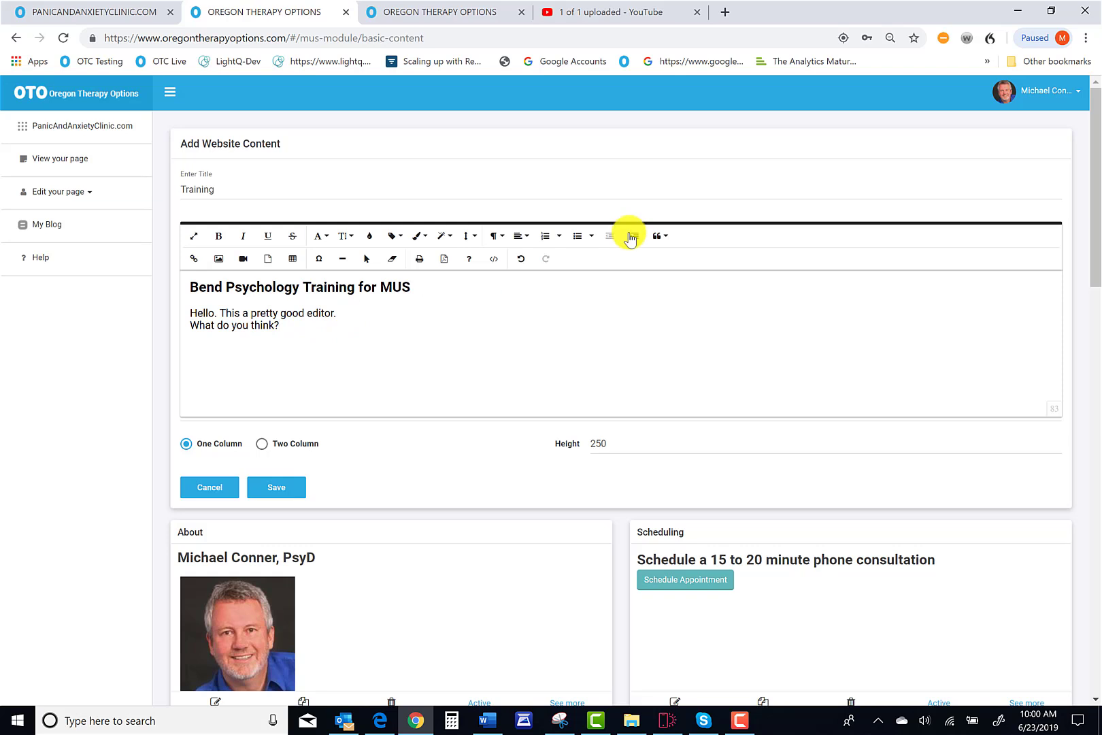
Step: Try indenting the "Hello. This a pretty good editor." line three levels and bring it back to the margin
{"action": "left_click", "coordinate": [190, 314]}
{"action": "left_click", "coordinate": [634, 236]}
{"action": "left_click", "coordinate": [634, 240]}
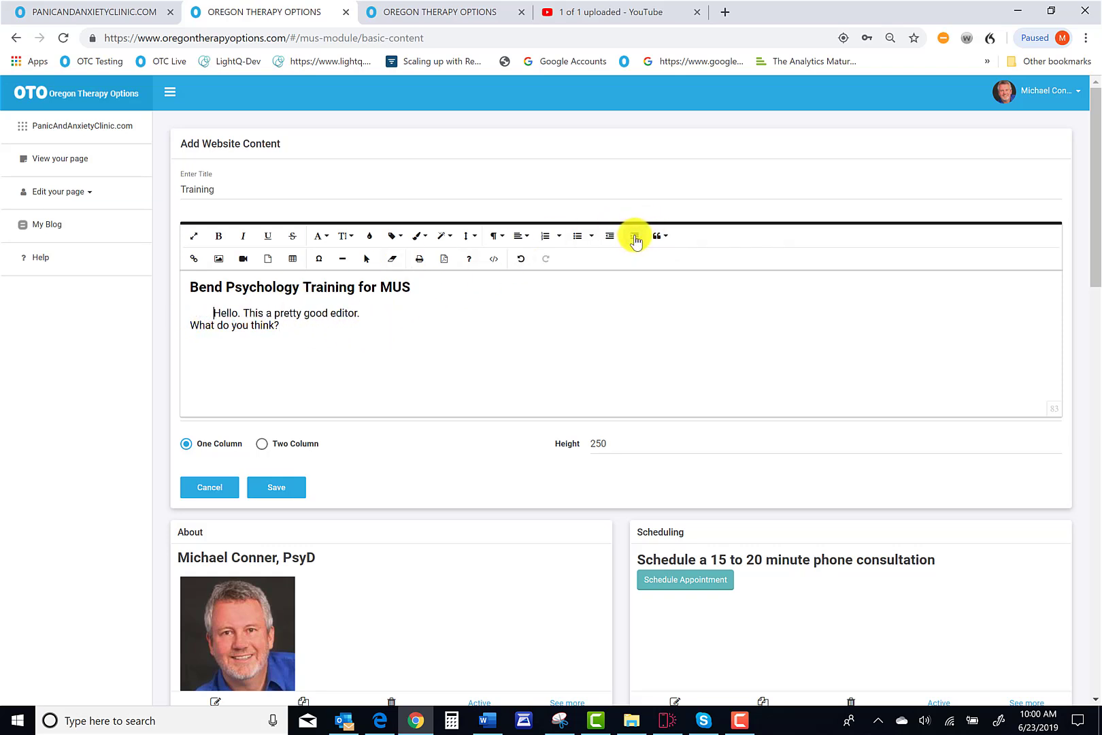
{"action": "left_click", "coordinate": [634, 238]}
{"action": "left_click", "coordinate": [610, 236]}
{"action": "left_click", "coordinate": [610, 237]}
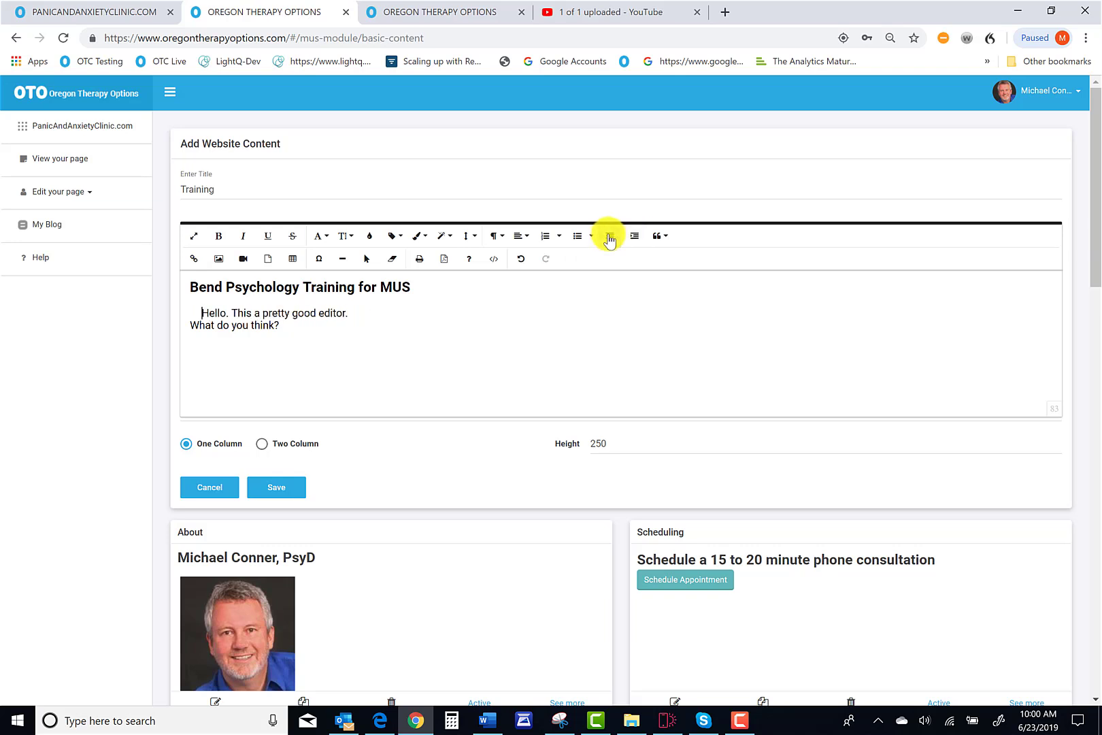
{"action": "left_click", "coordinate": [610, 236]}
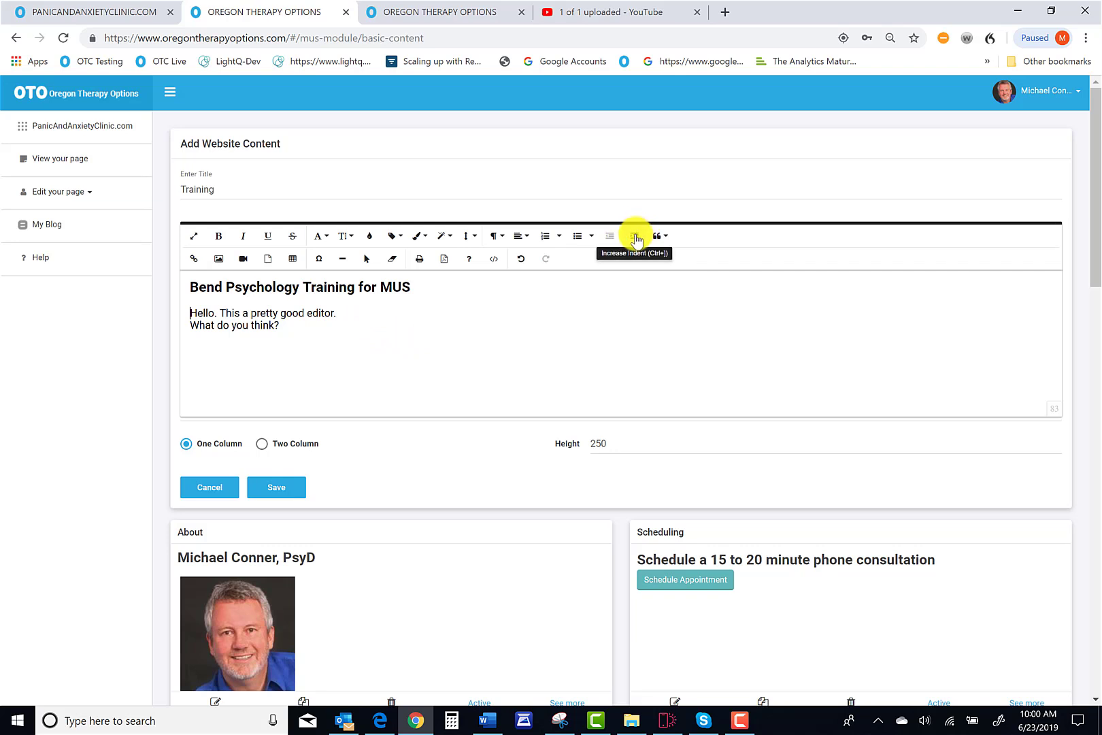
Step: Indent the first body line three levels and bring "What do you think?" directly beneath it at the same indentation
{"action": "left_click", "coordinate": [635, 237]}
{"action": "left_click", "coordinate": [635, 237]}
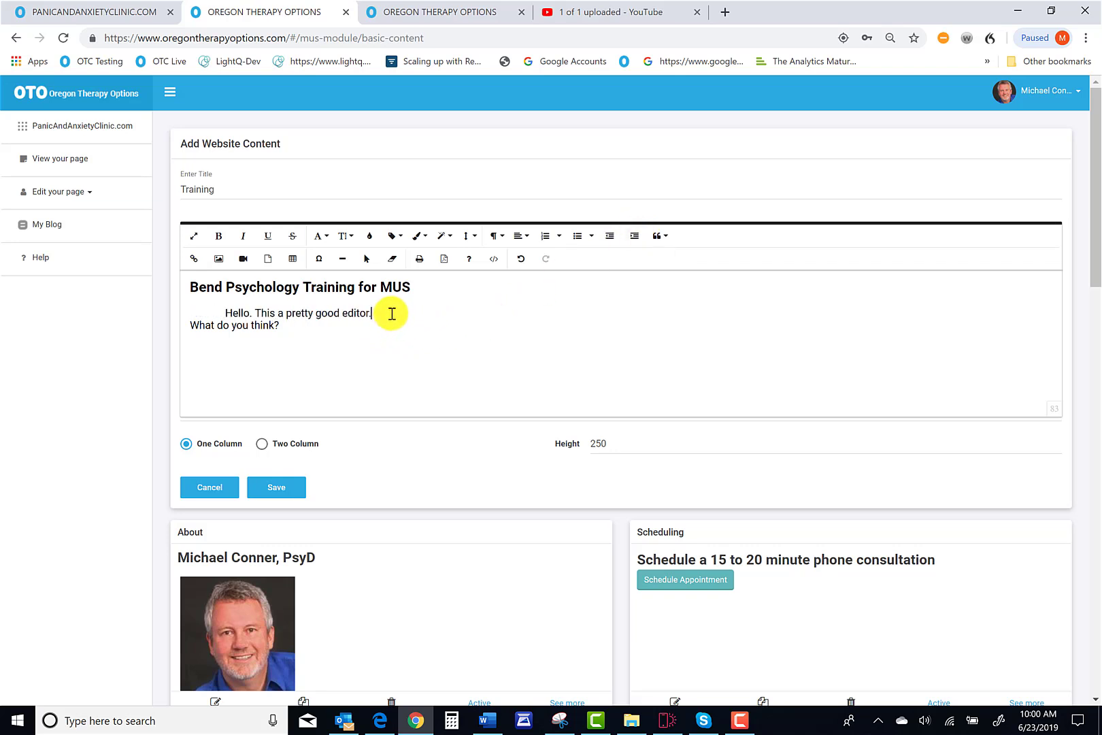
{"action": "key", "text": "Return"}
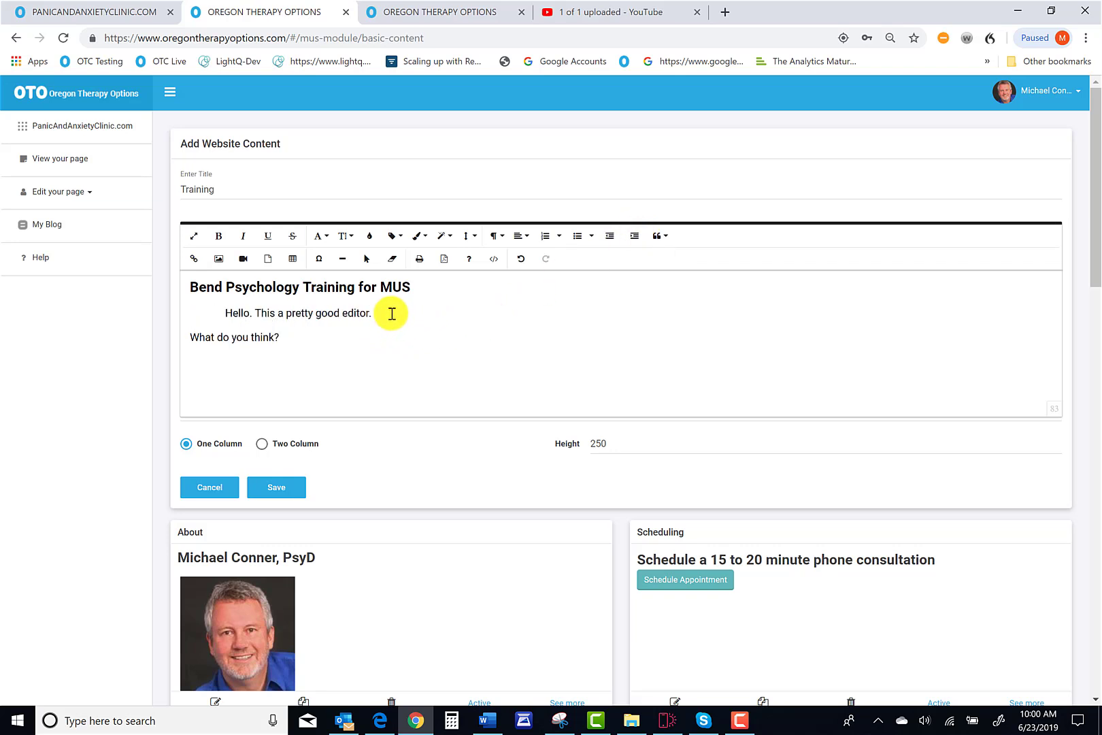
{"action": "key", "text": "Return"}
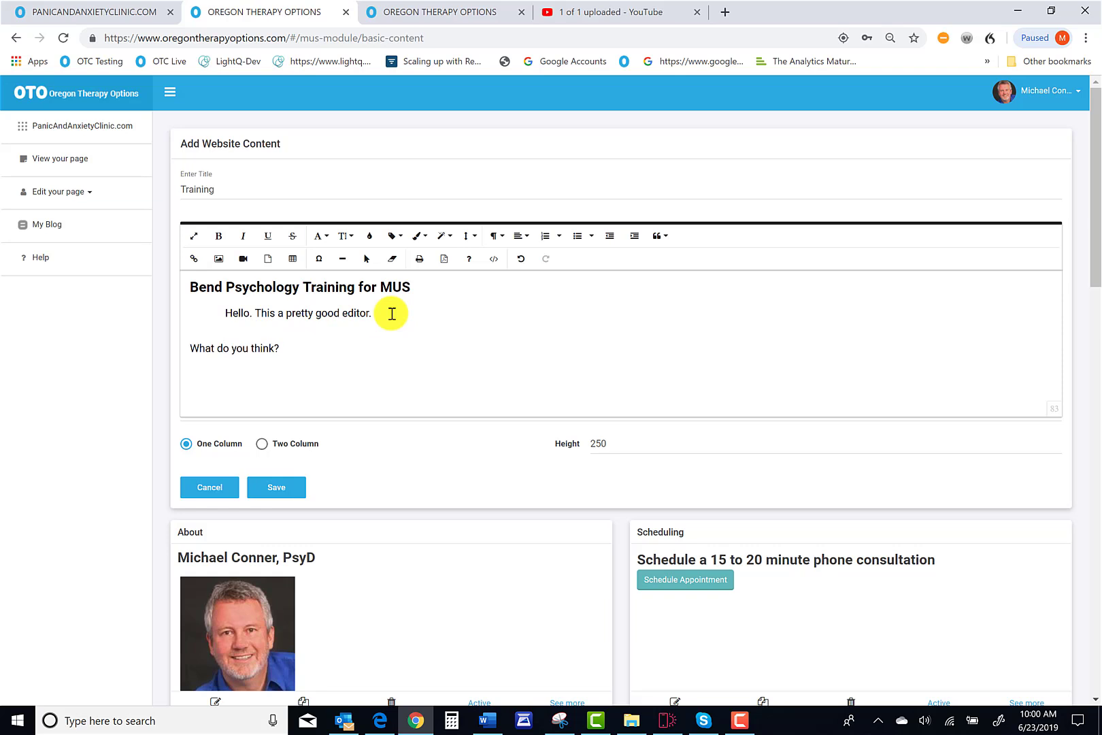
{"action": "key", "text": "Delete"}
{"action": "key", "text": "Delete"}
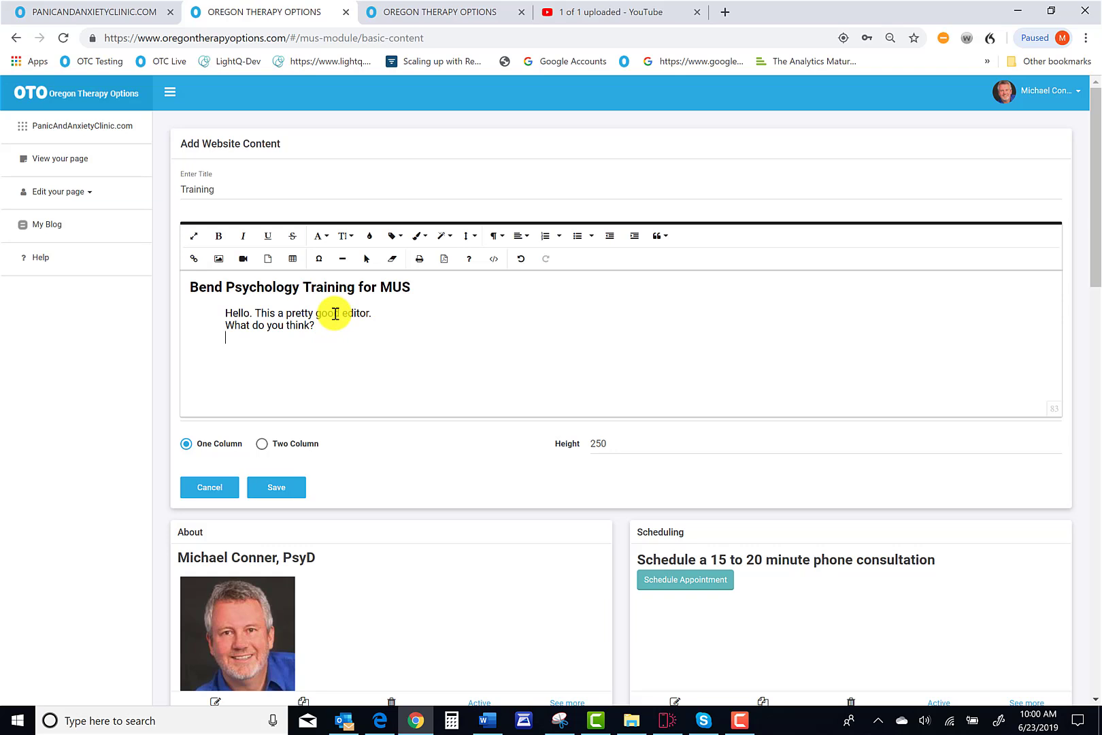
Step: Decrease the indent of the empty line below "What do you think?" back to the margin
{"action": "left_click", "coordinate": [611, 238]}
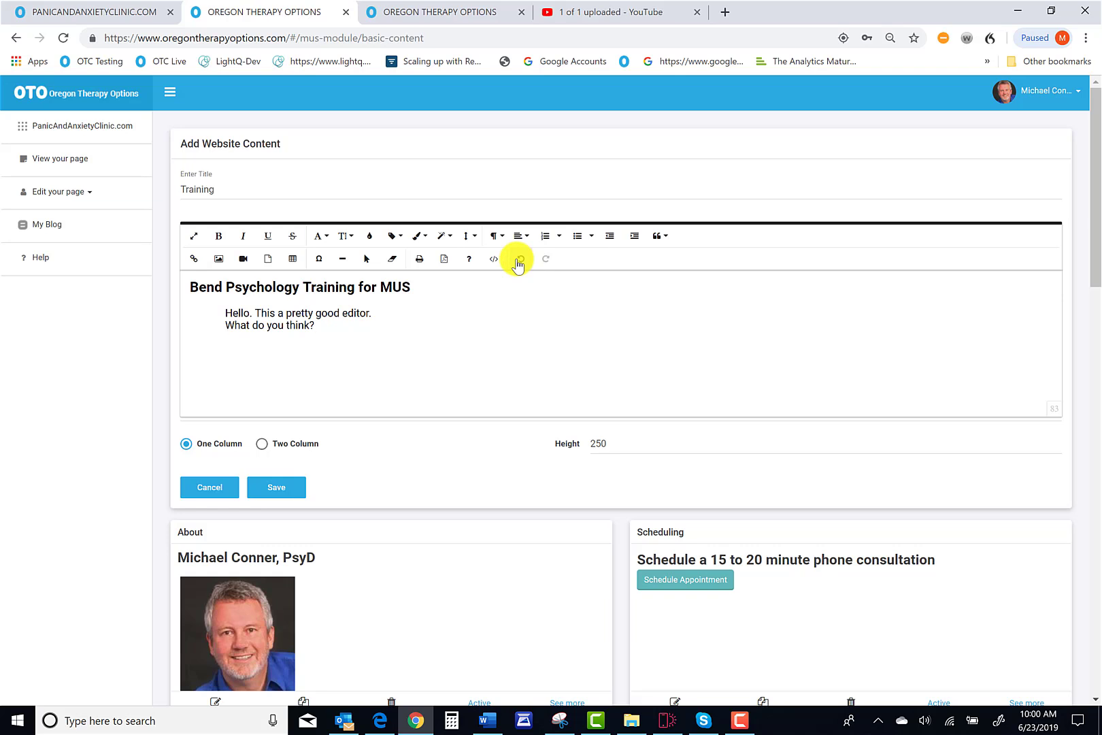
{"action": "left_click", "coordinate": [610, 243]}
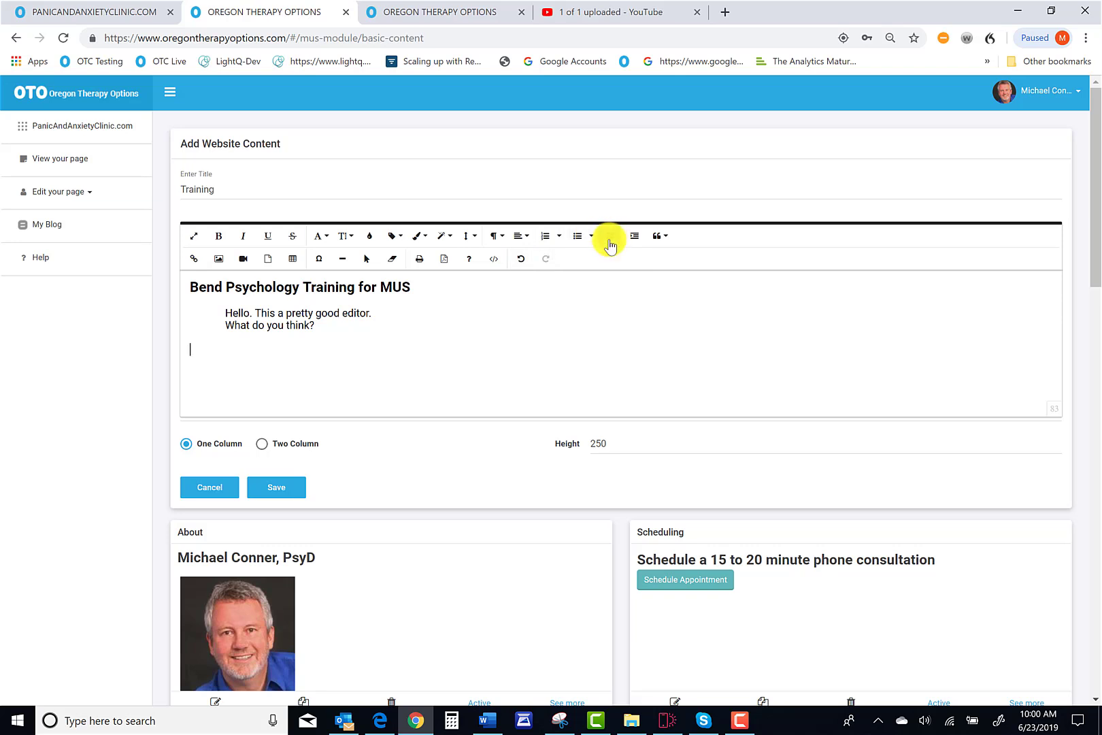